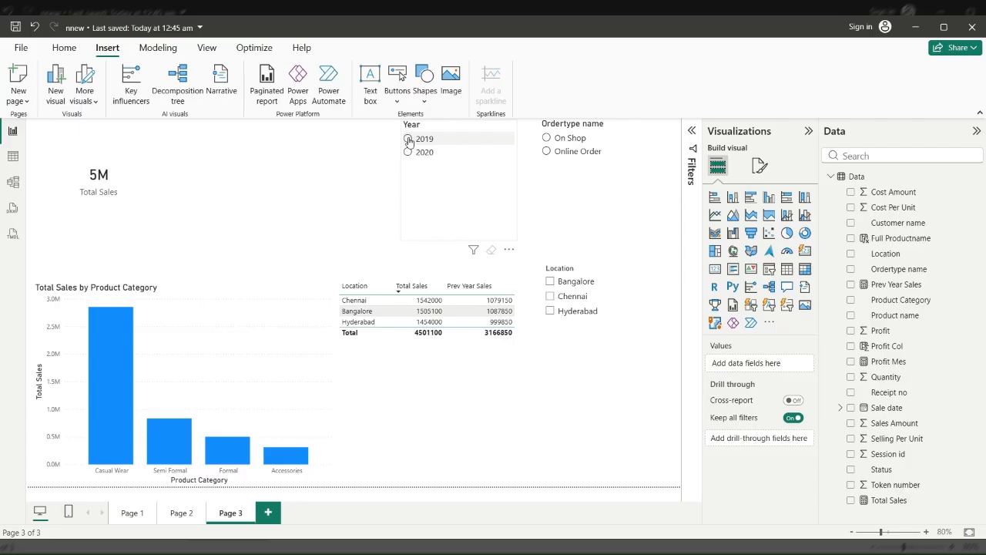
# Filter the report page by year 2019 and location Bangalore, viewing order type Online Order and On Shop in turn.
pyautogui.click(408, 140)
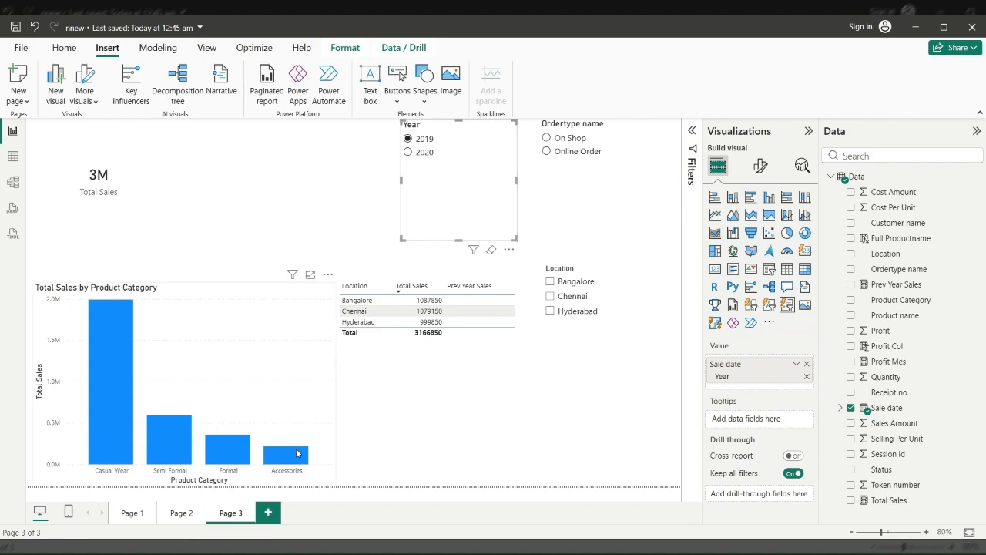
pyautogui.click(550, 282)
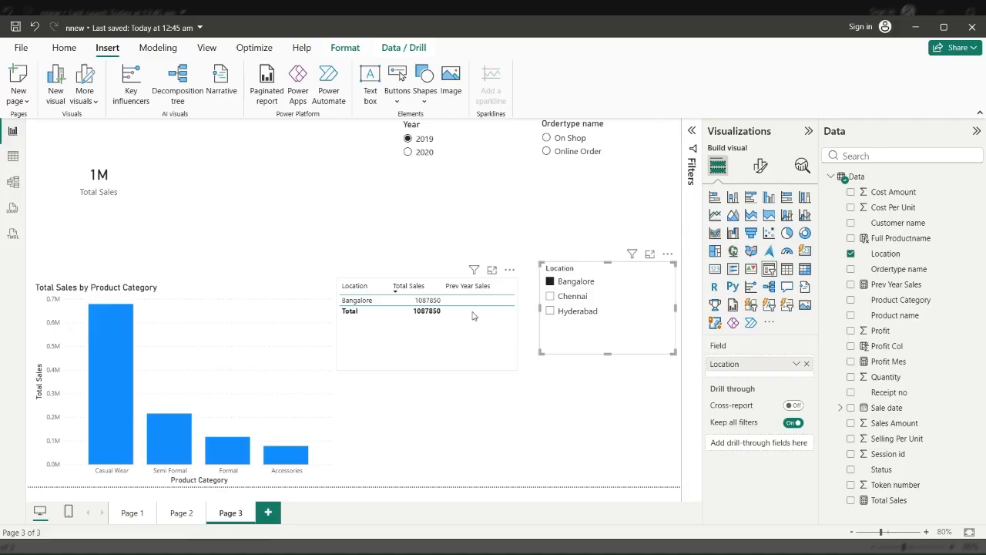
pyautogui.click(546, 152)
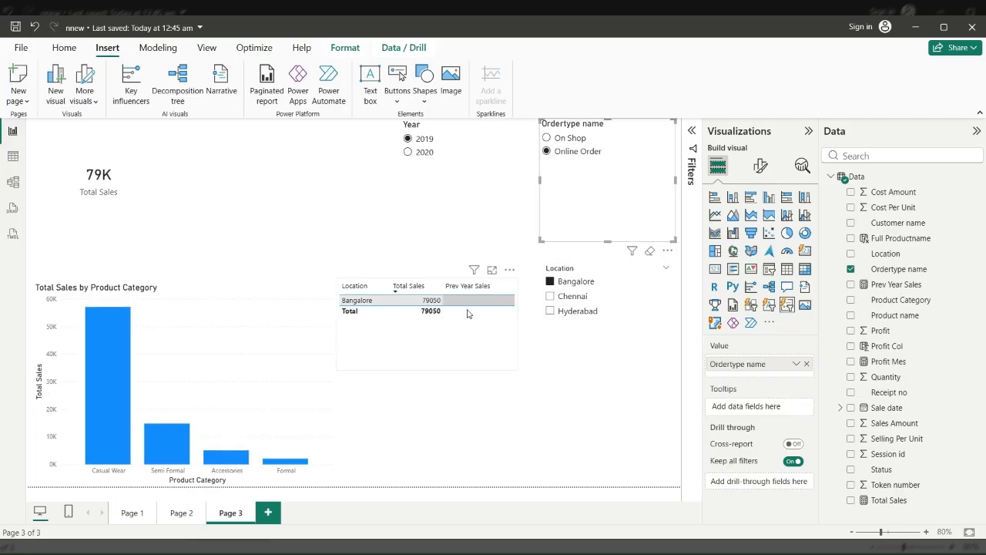
pyautogui.click(561, 141)
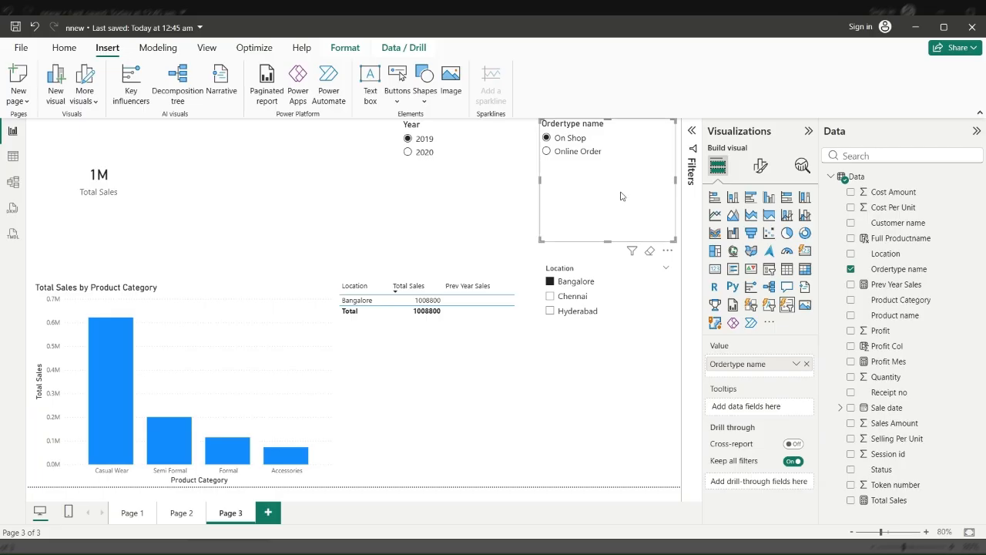
# Clear the selections in the order type, year and location slicers.
pyautogui.click(548, 138)
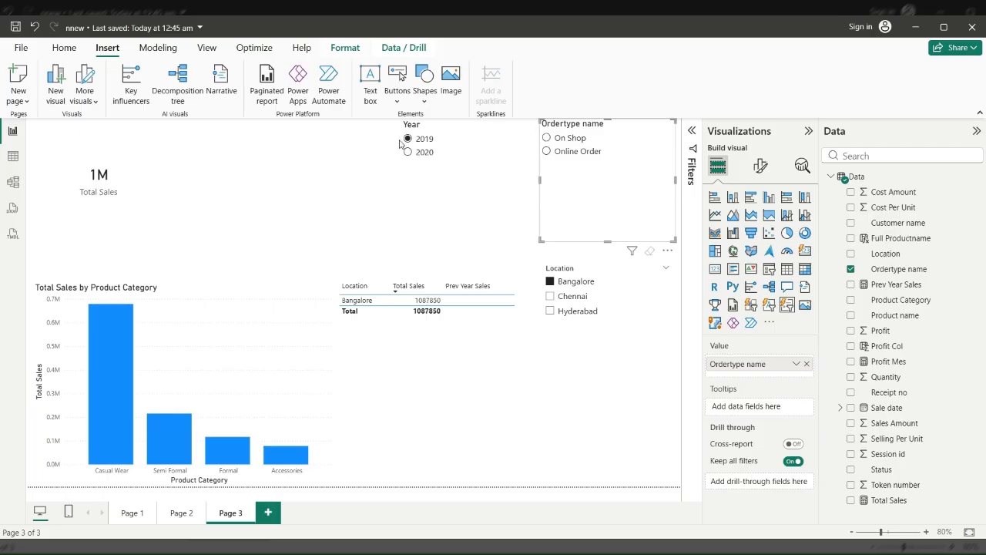
pyautogui.click(408, 139)
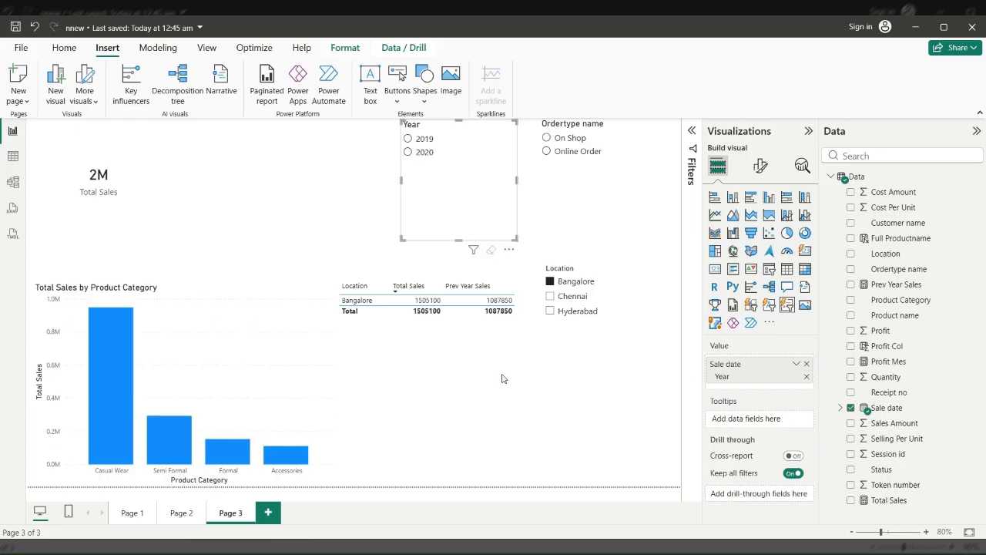
pyautogui.click(550, 282)
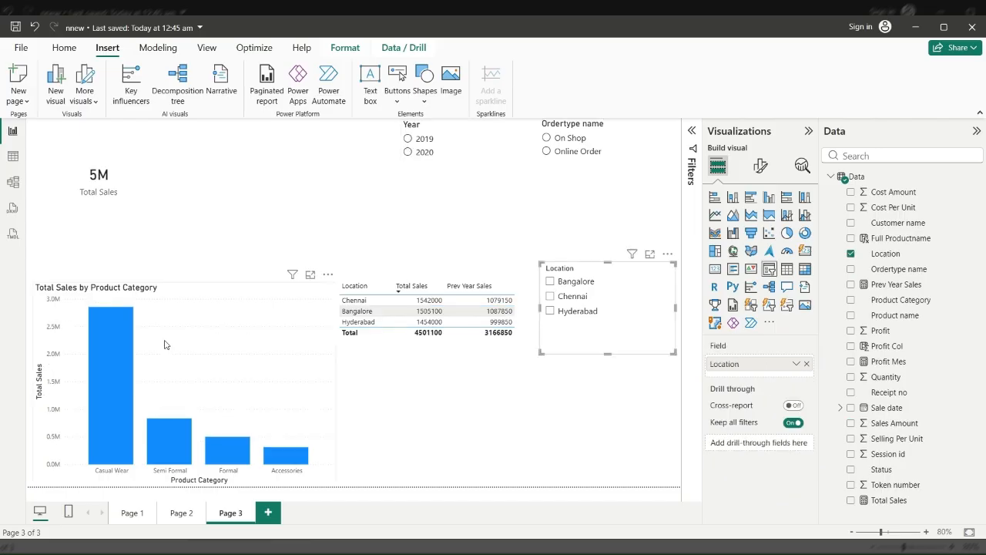
pyautogui.click(292, 221)
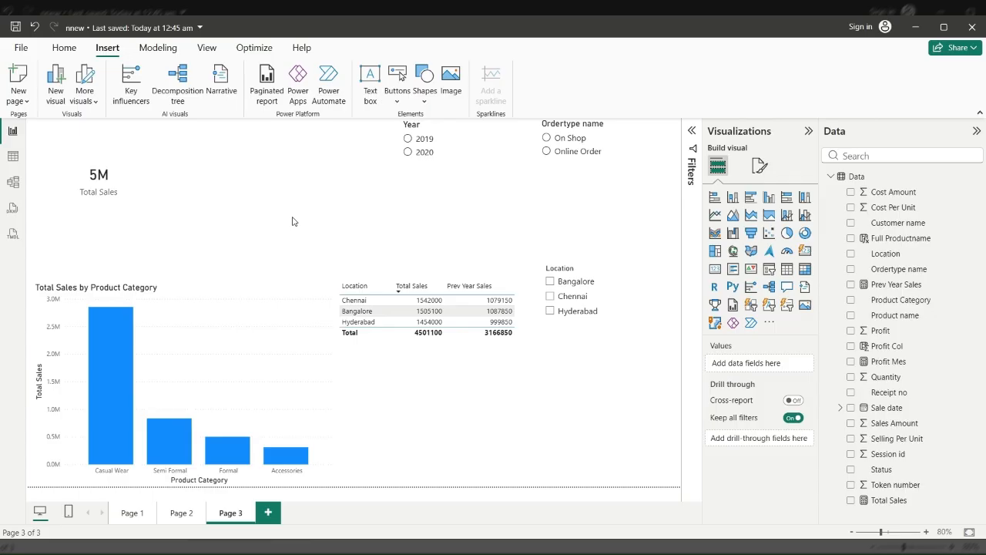
# Cross-filter the page by Casual Wear, Semi Formal, Formal and Accessories in turn from the column chart, and clear the selection.
pyautogui.click(115, 347)
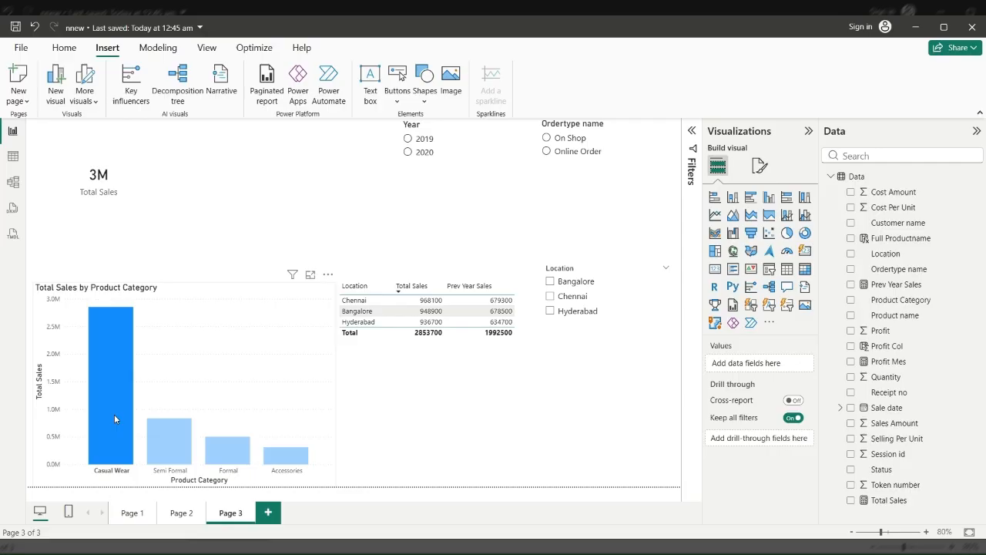
pyautogui.click(166, 454)
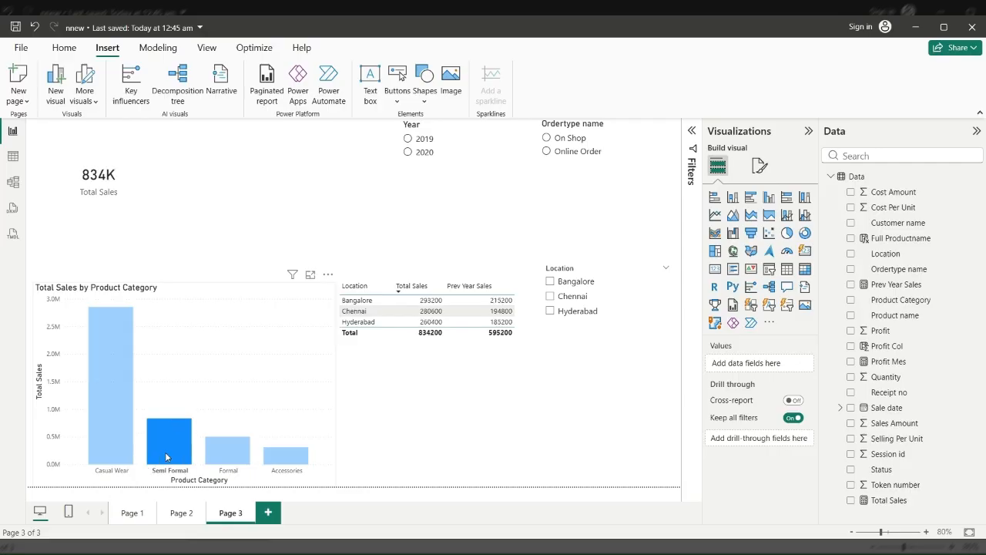
pyautogui.click(239, 457)
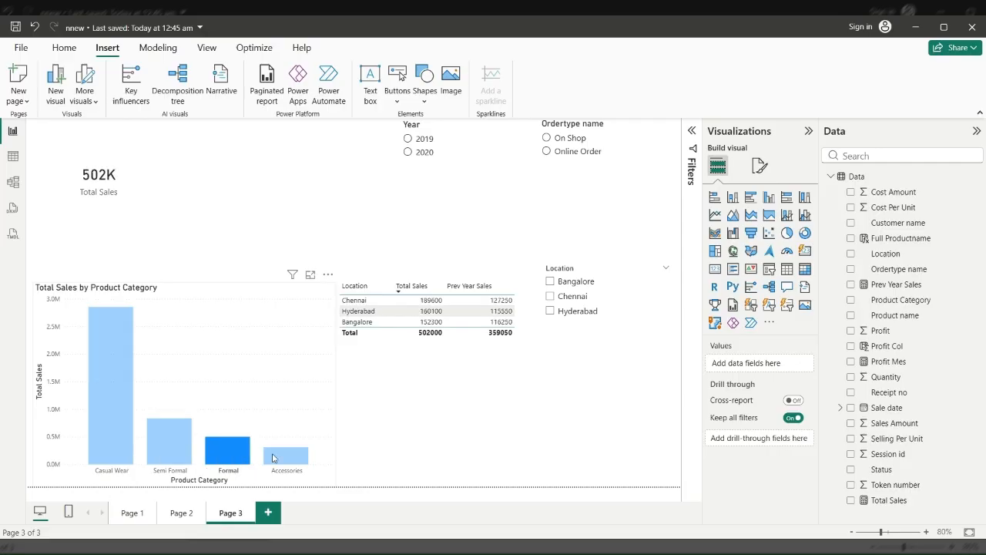
pyautogui.click(274, 458)
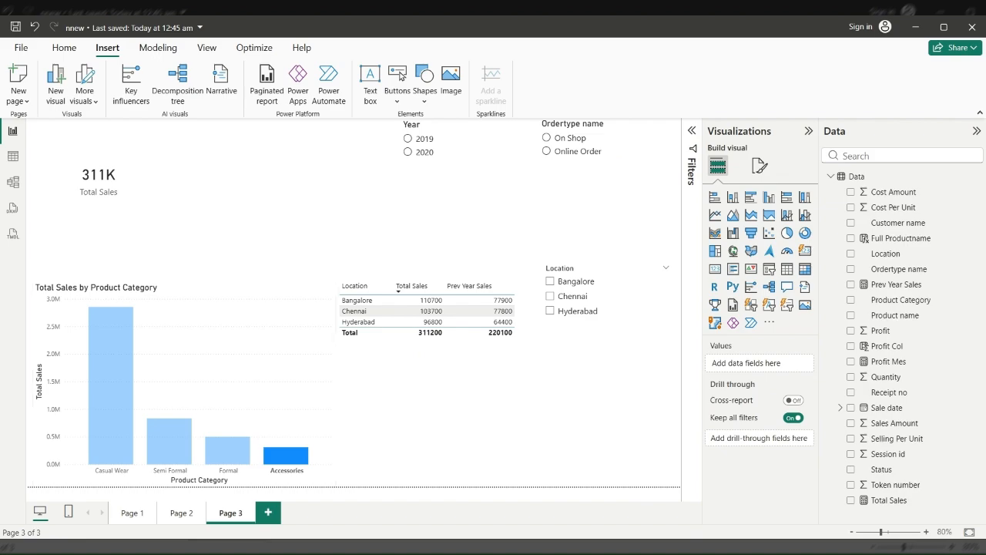
pyautogui.click(299, 465)
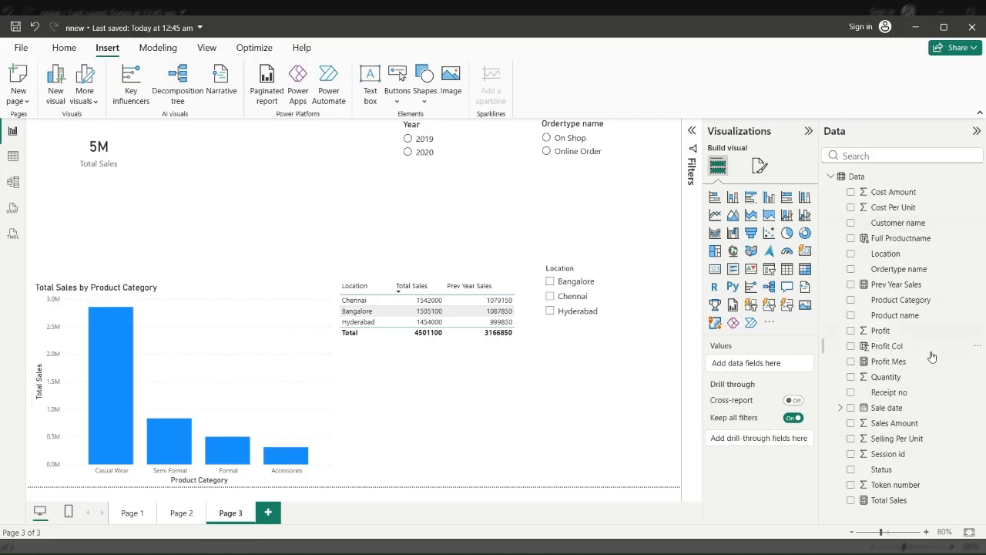
# Create a measure in the Data table named Profit RC, starting its formula with SUMX over the Data table.
pyautogui.click(871, 176)
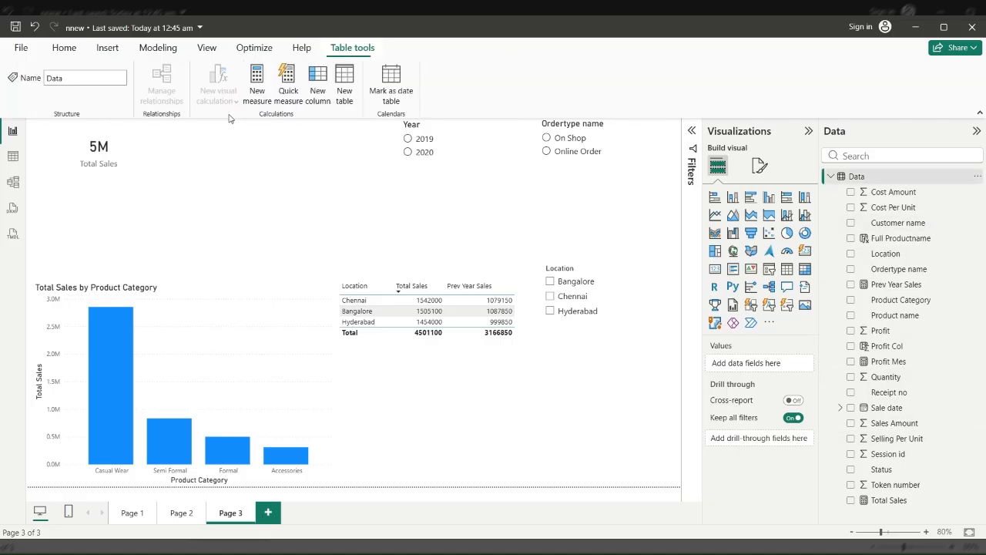
pyautogui.click(256, 80)
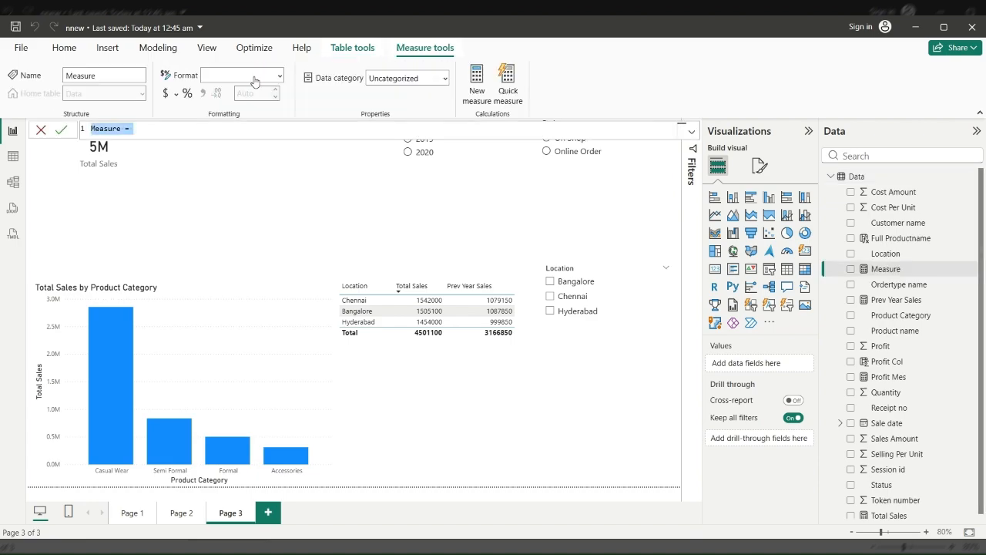
pyautogui.write('Pro')
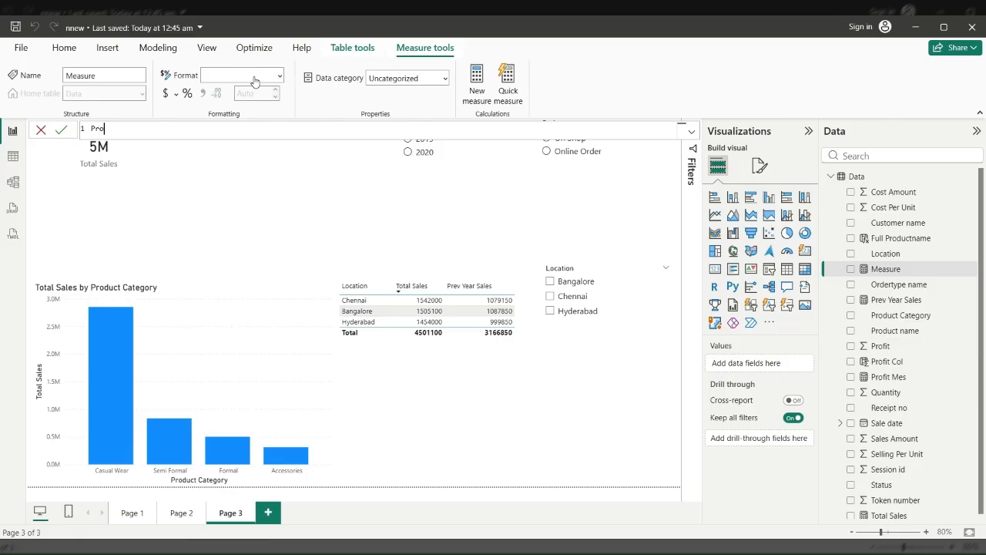
pyautogui.write('fit RO = sum')
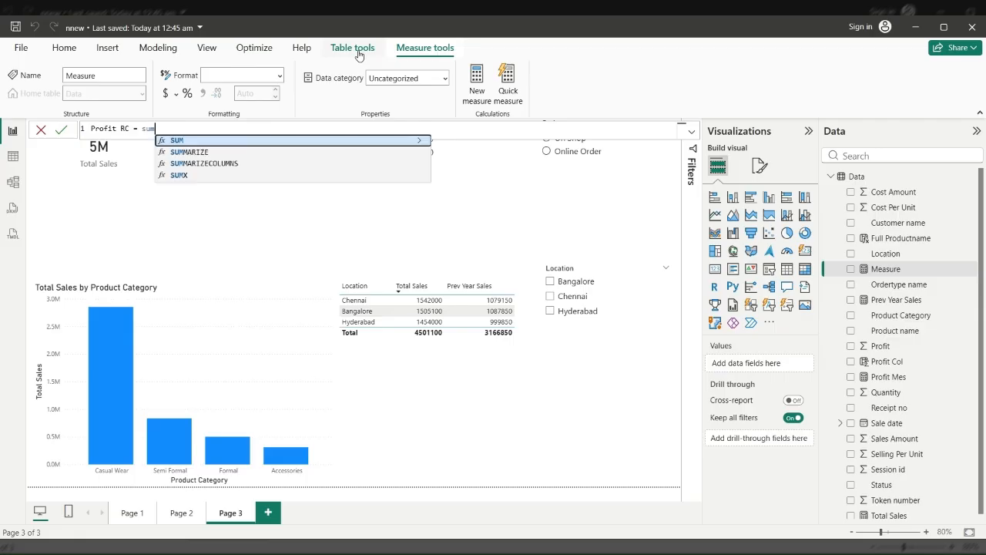
pyautogui.write('x')
pyautogui.press('Tab')
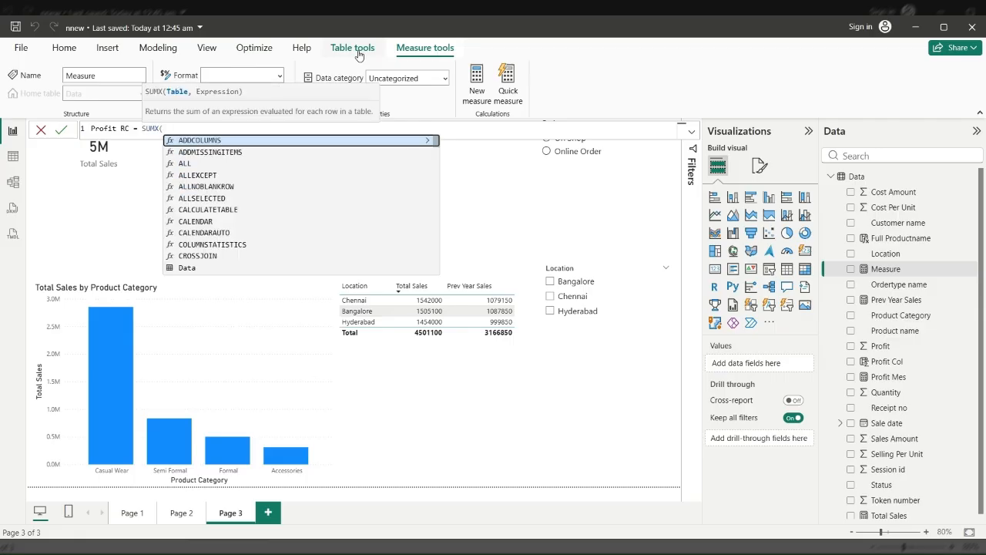
pyautogui.write('data')
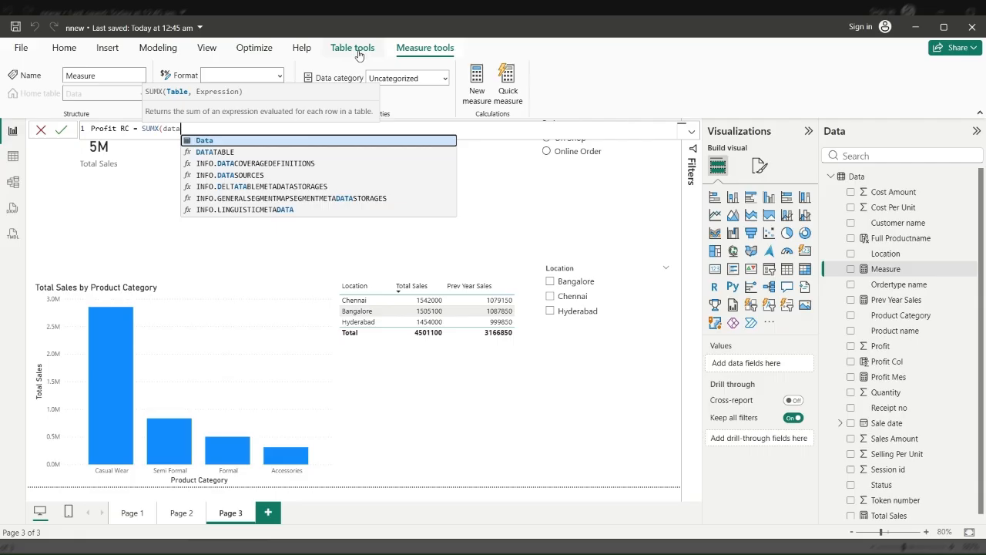
pyautogui.press('Tab')
pyautogui.write(',')
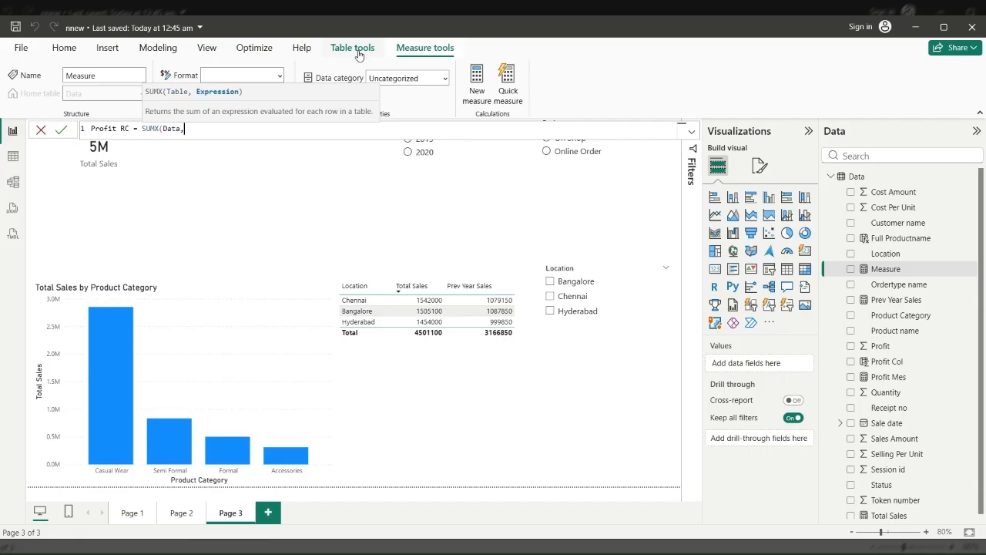
# Complete the SUMX expression as Data[Sales Amount] - Data[Cost Amount] and commit the measure.
pyautogui.write(' sale')
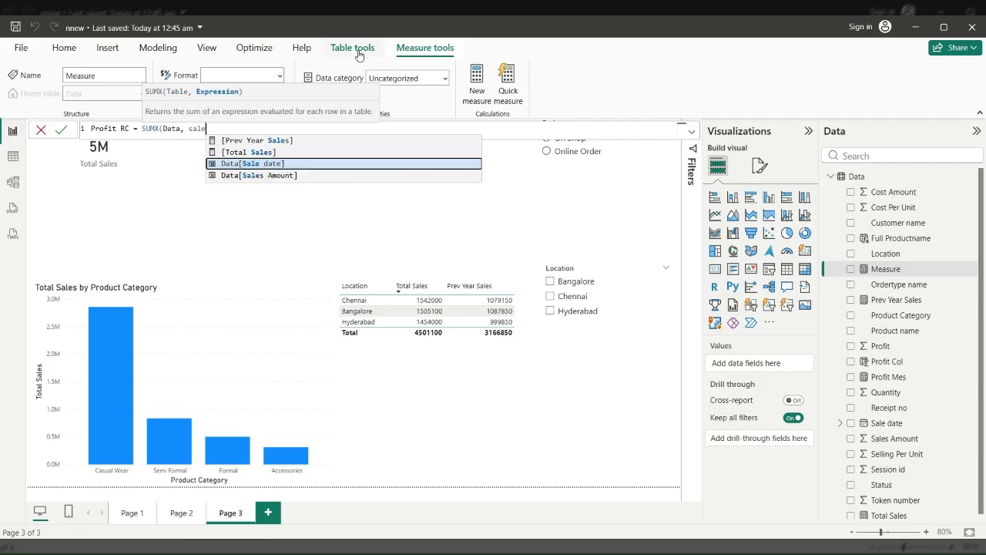
pyautogui.press('Down')
pyautogui.press('Tab')
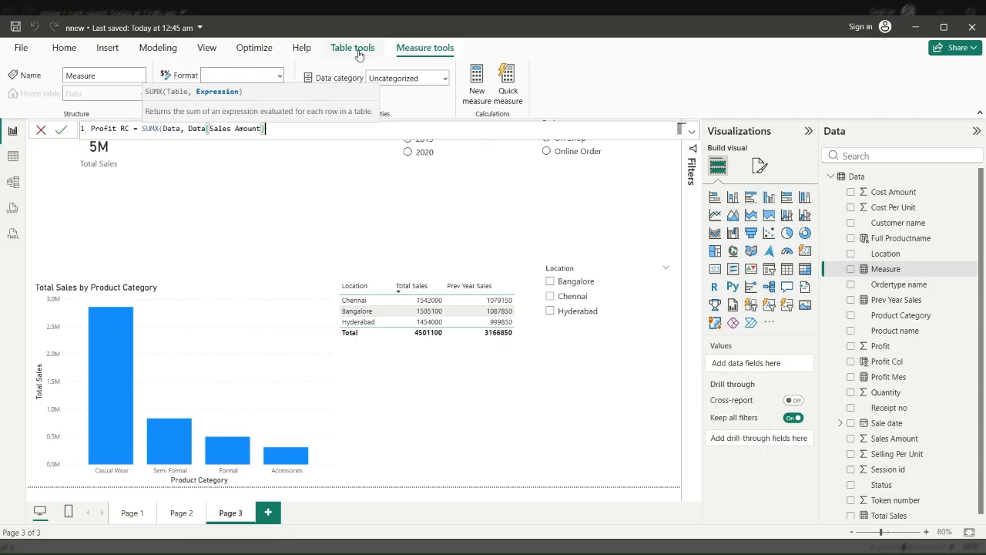
pyautogui.write('- cos')
pyautogui.press('Down')
pyautogui.press('Down')
pyautogui.press('Tab')
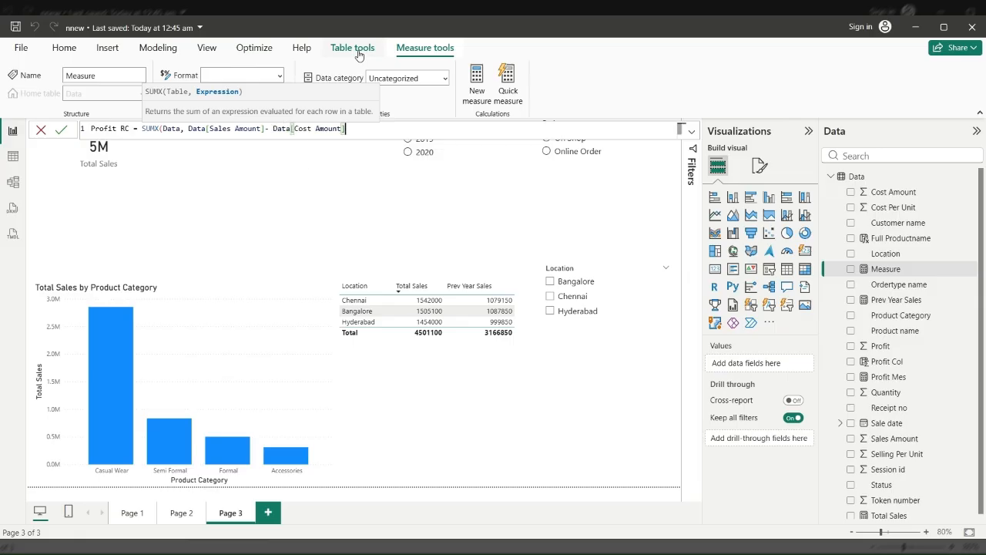
pyautogui.write(')')
pyautogui.press('Return')
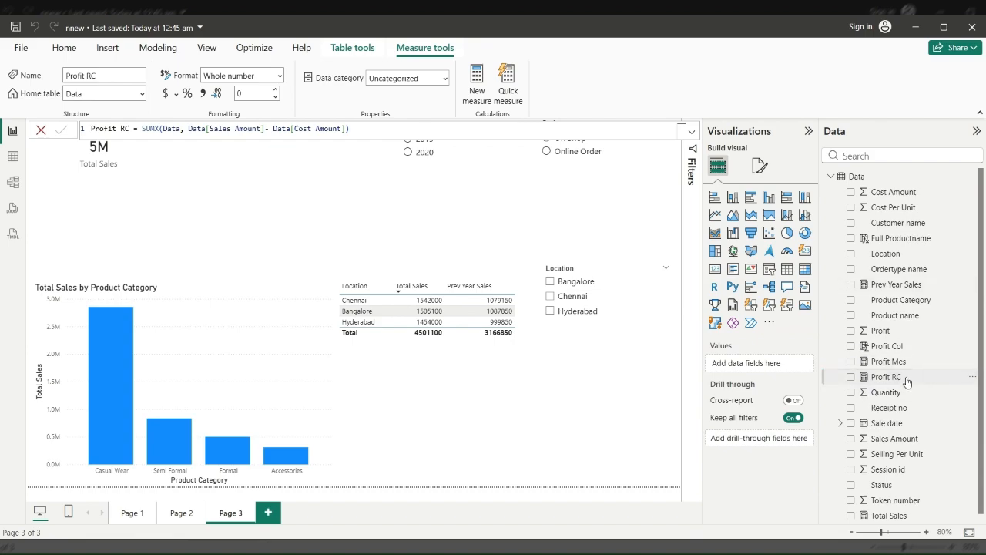
# Add a card visual showing Profit RC below the Total Sales card and widen it slightly.
pyautogui.moveTo(907, 382); pyautogui.dragTo(136, 228)
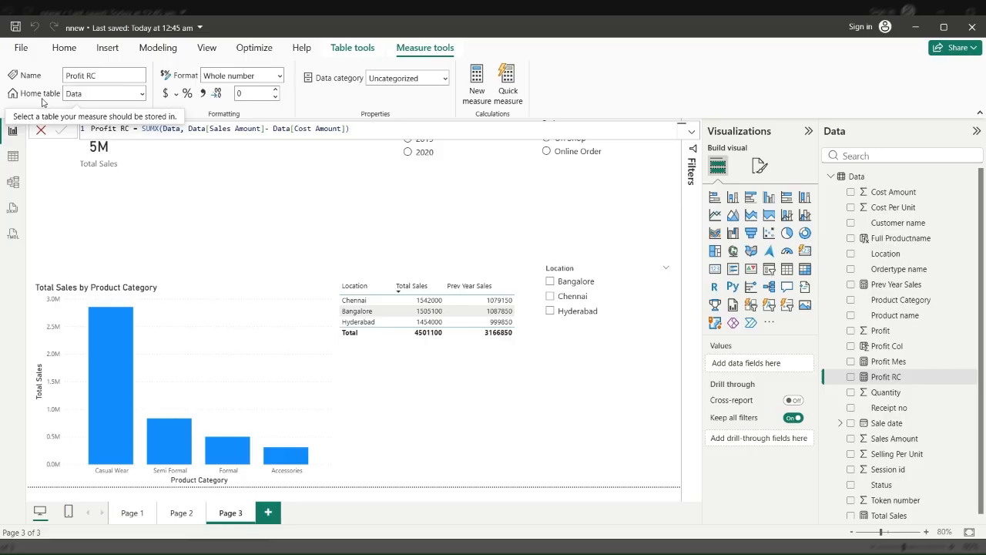
pyautogui.click(116, 247)
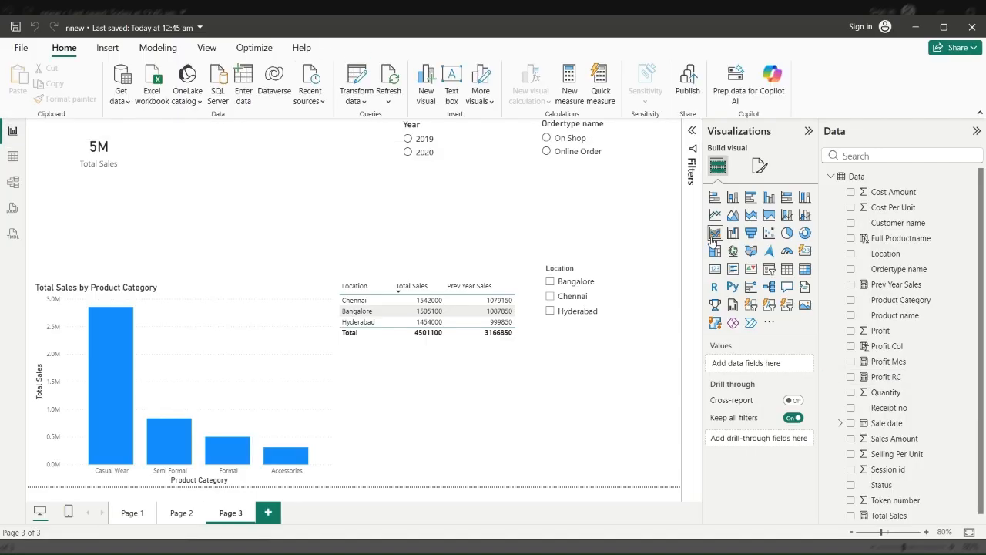
pyautogui.click(715, 269)
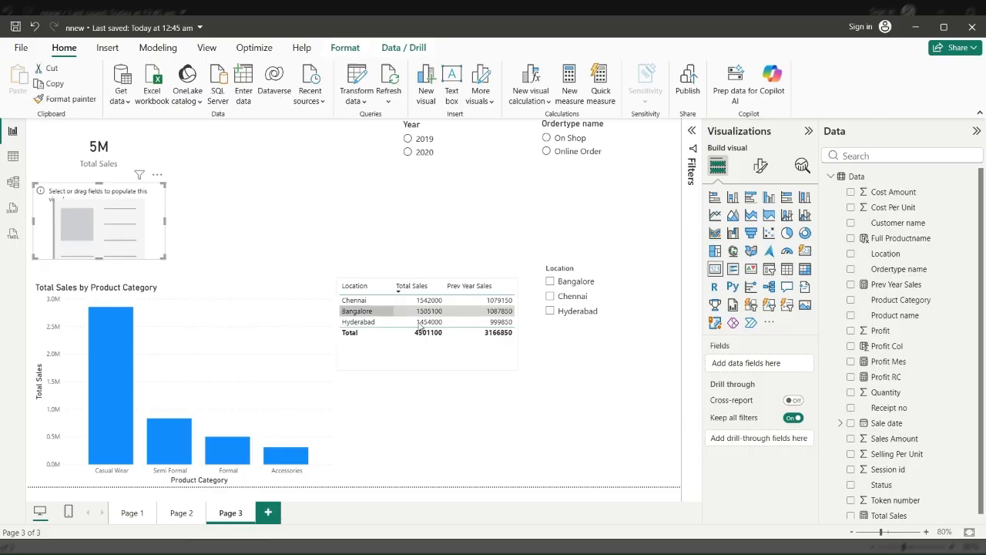
pyautogui.click(852, 377)
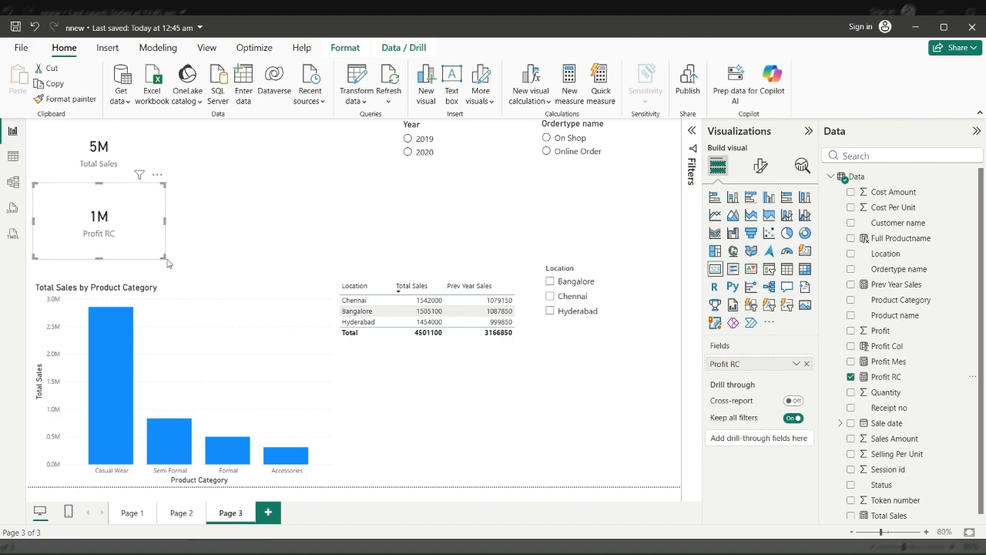
pyautogui.moveTo(168, 263)
pyautogui.mouseDown()
pyautogui.moveTo(143, 254)
pyautogui.moveTo(185, 261)
pyautogui.mouseUp()
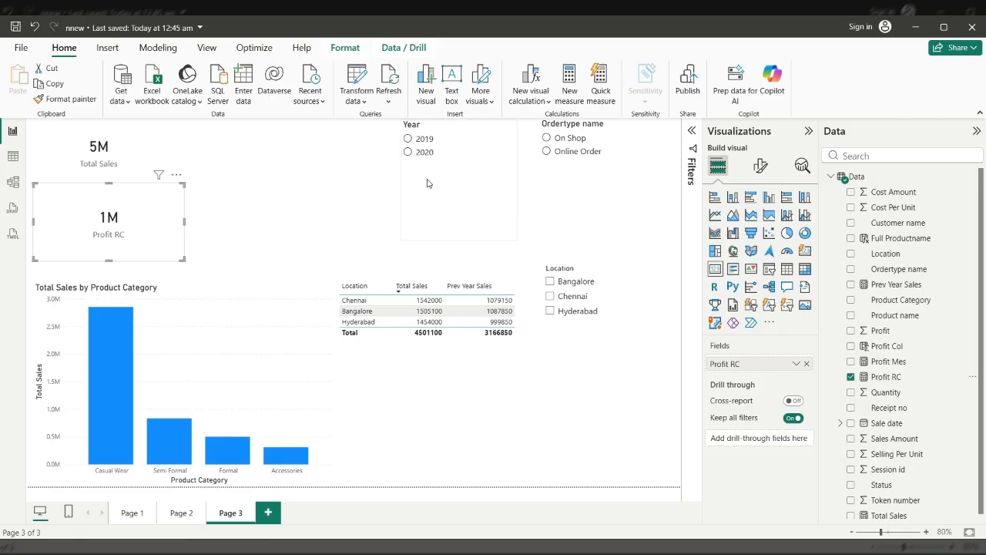
# Filter by year 2020 and check the Profit RC card for Casual Wear, Semi Formal and Accessories, comparing Semi Formal between 2019 and 2020.
pyautogui.click(426, 152)
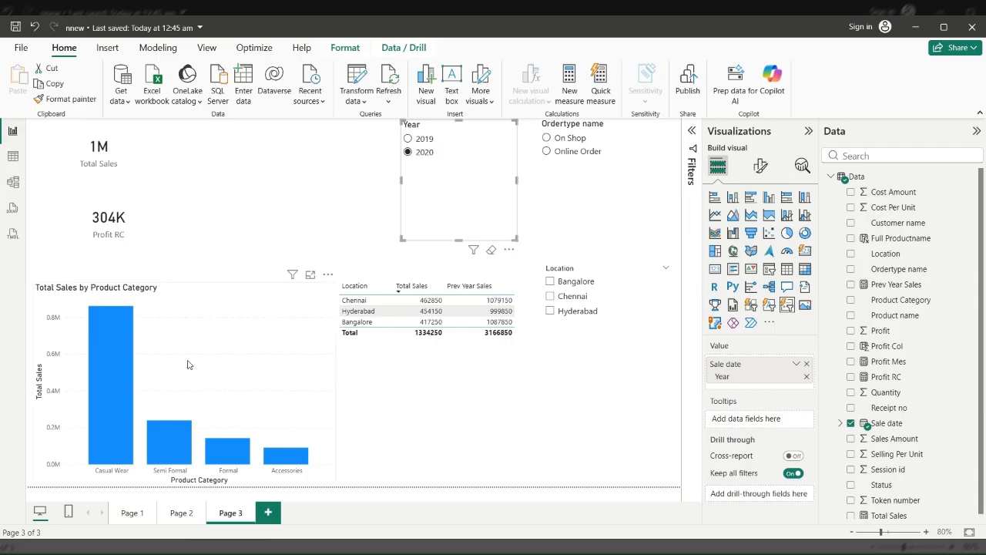
pyautogui.click(126, 389)
pyautogui.click(169, 443)
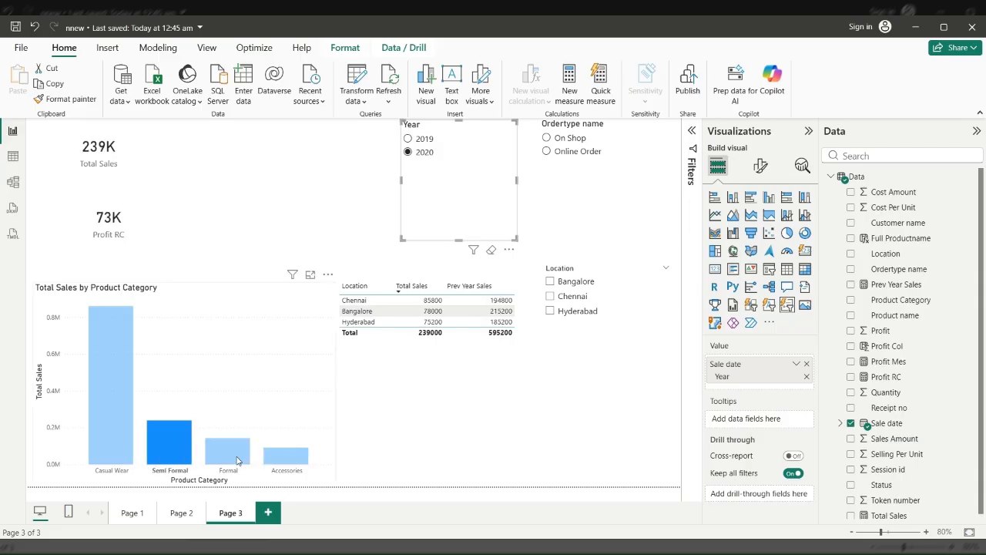
pyautogui.click(286, 456)
pyautogui.click(111, 385)
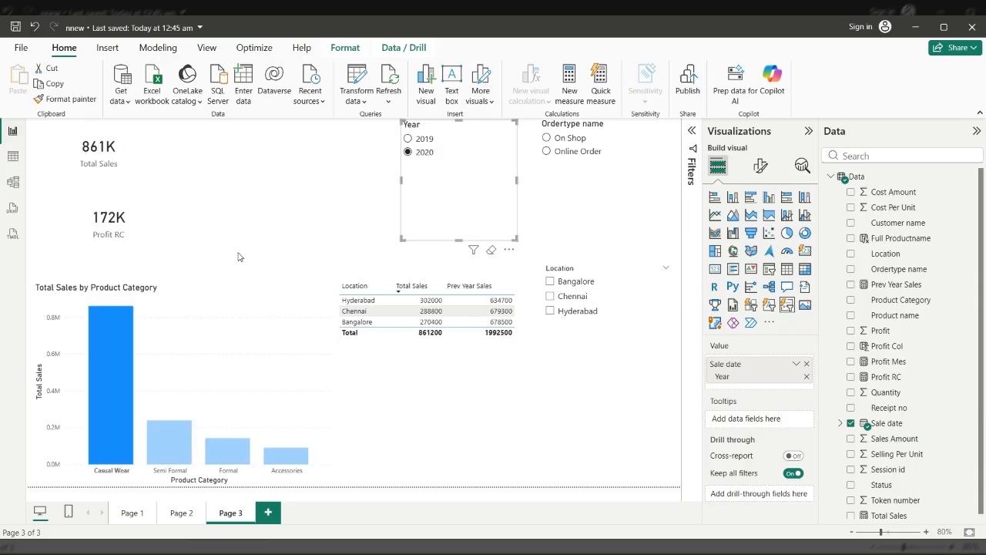
pyautogui.click(189, 441)
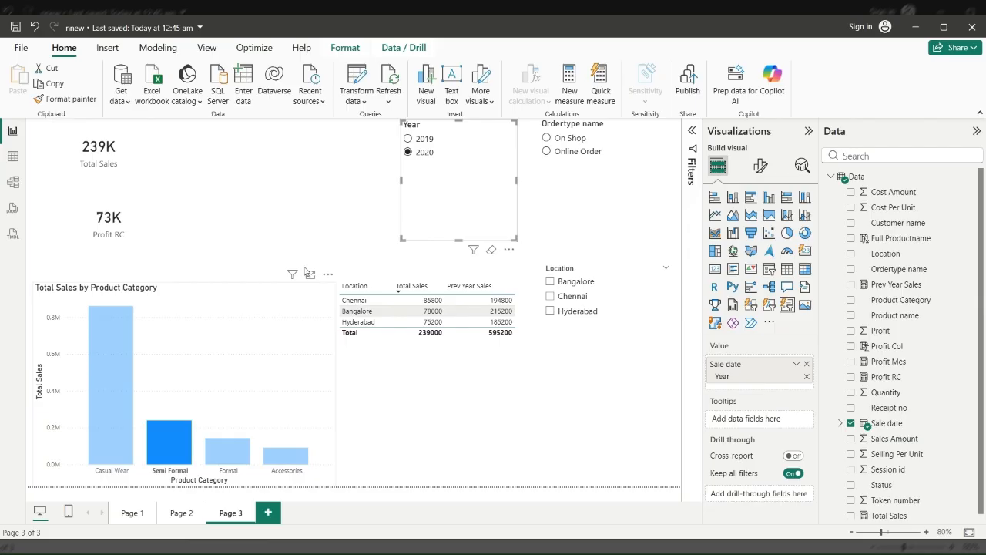
pyautogui.click(409, 139)
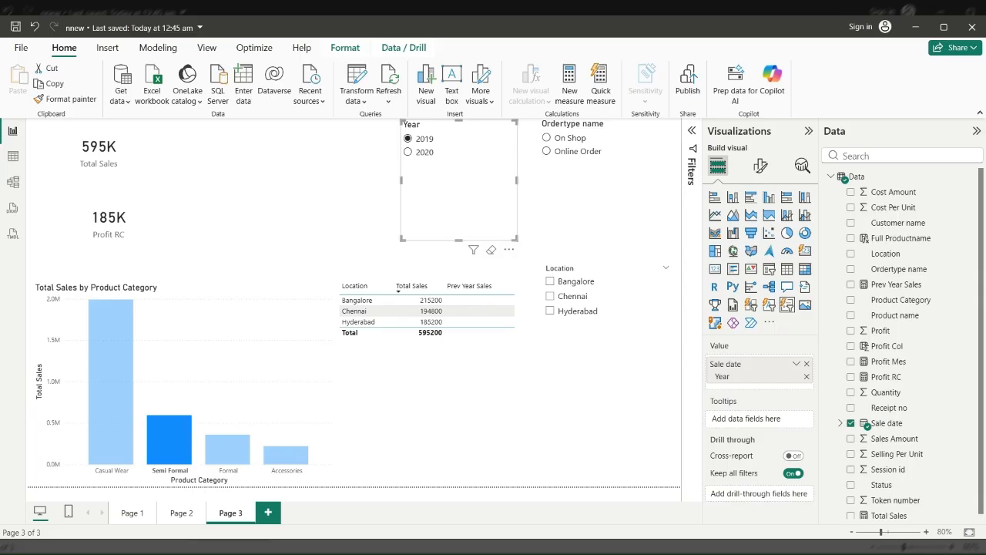
pyautogui.click(422, 154)
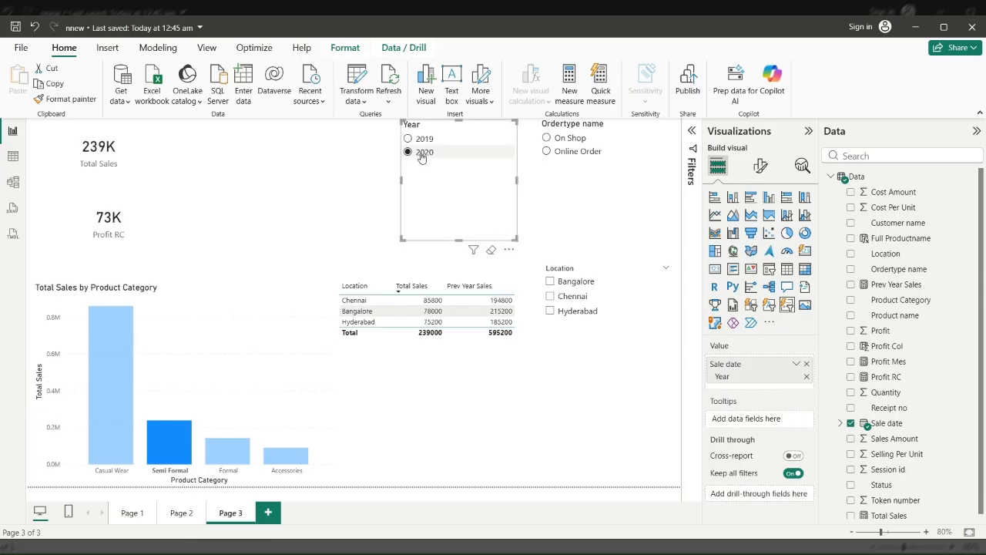
# Check the Total Sales and Profit RC cards for the Chennai, Hyderabad and Bangalore rows of the location table.
pyautogui.click(507, 312)
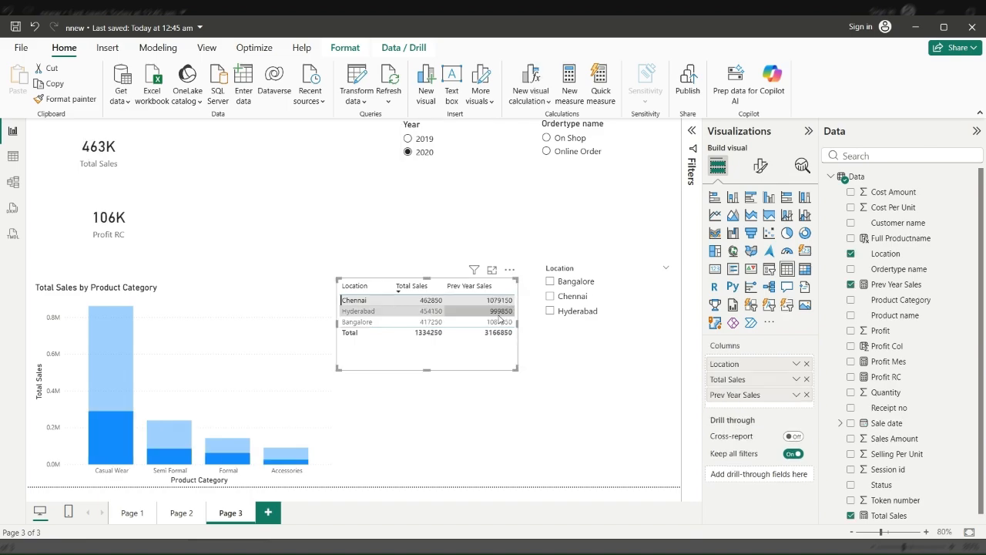
pyautogui.click(499, 311)
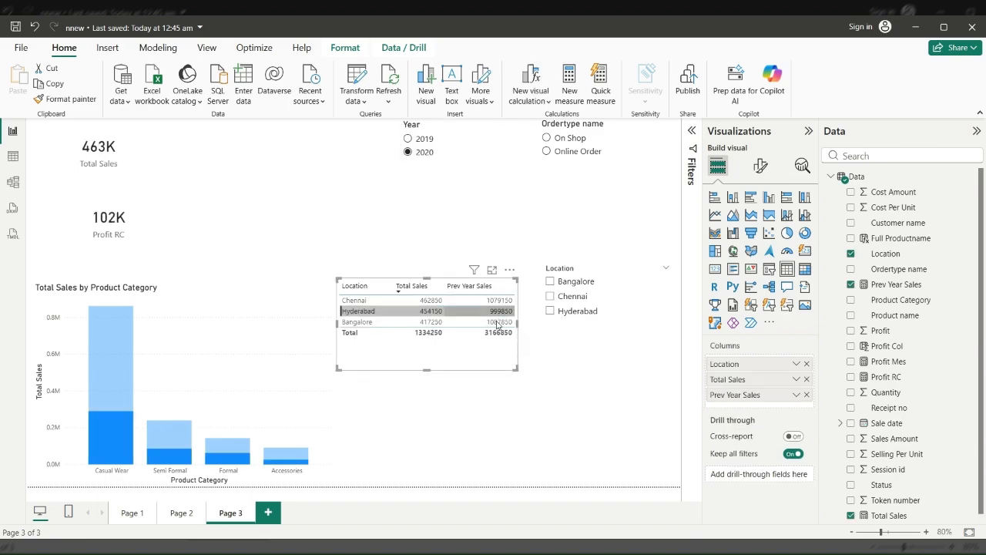
pyautogui.click(498, 323)
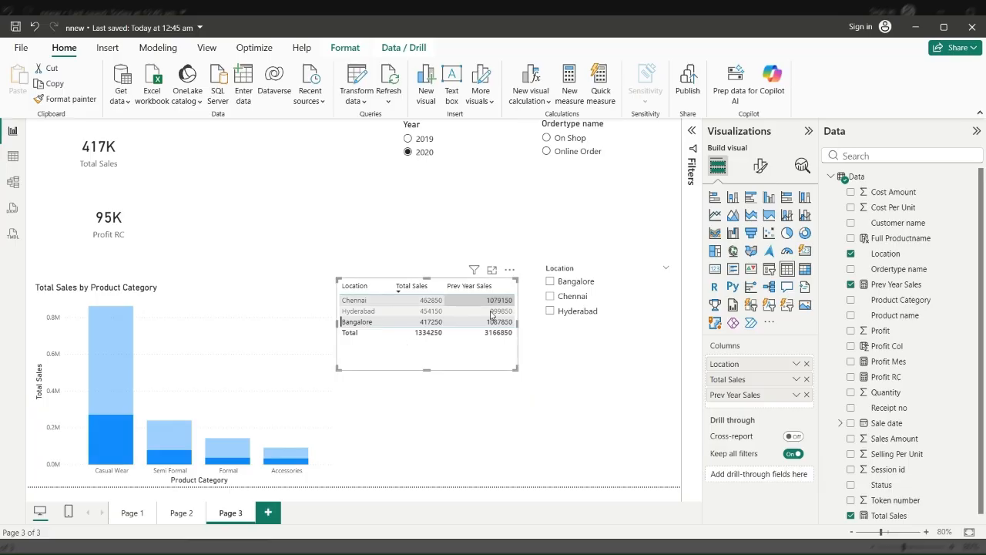
# Filter the report through the Location slicer by Bangalore, Chennai and Hyderabad in turn, returning to Bangalore.
pyautogui.click(570, 282)
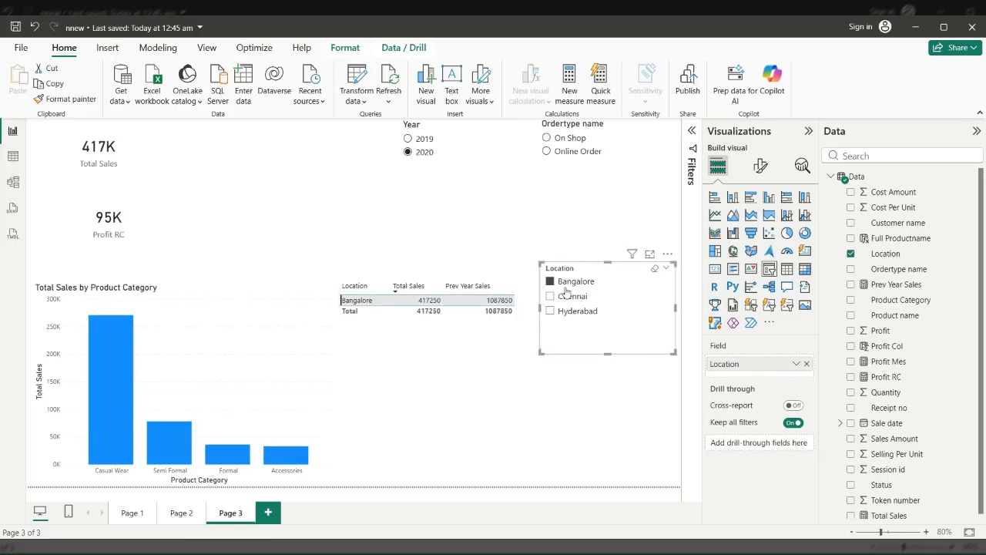
pyautogui.click(568, 295)
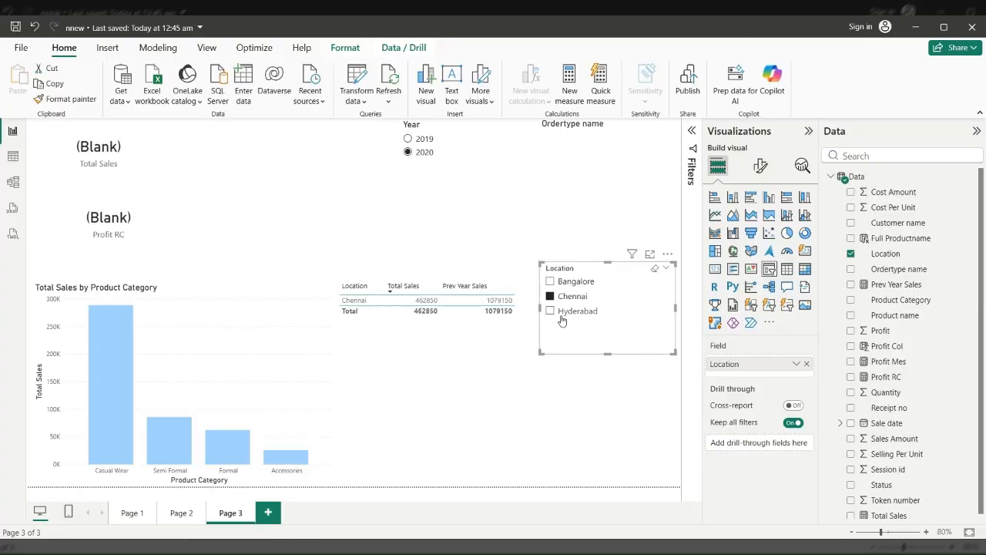
pyautogui.click(561, 316)
pyautogui.click(570, 281)
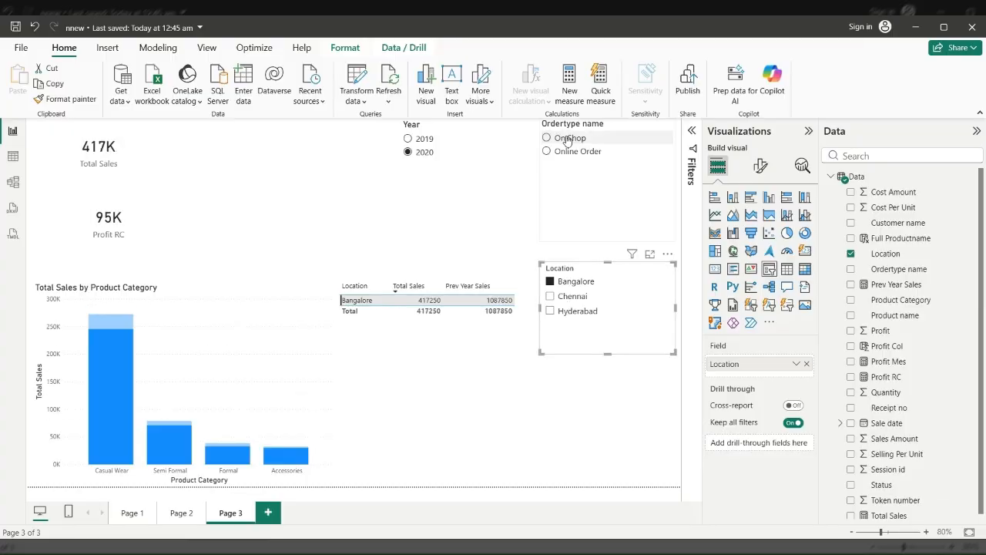
# Compare the On Shop and Online Order types for Bangalore in 2020, and switch the year to 2019.
pyautogui.click(568, 138)
pyautogui.click(568, 151)
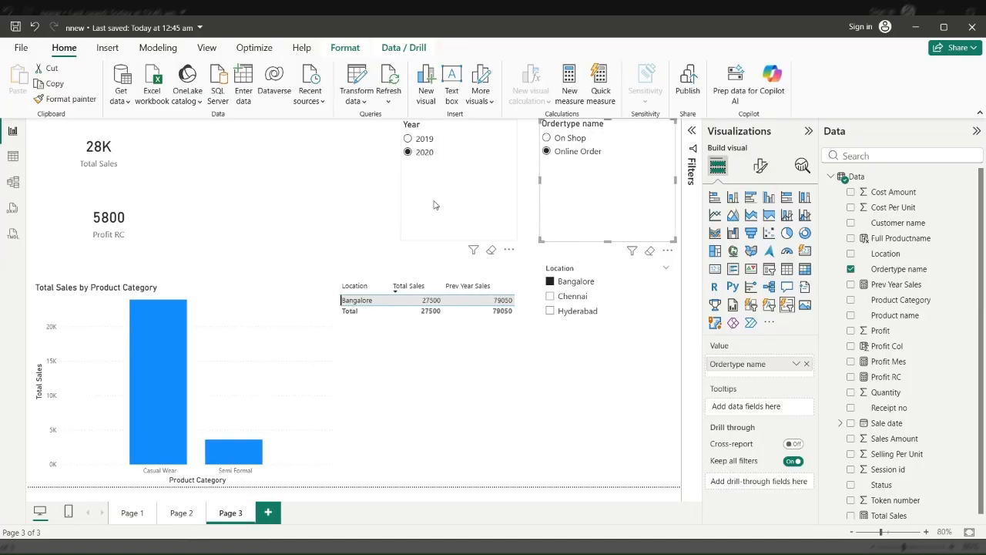
pyautogui.click(424, 139)
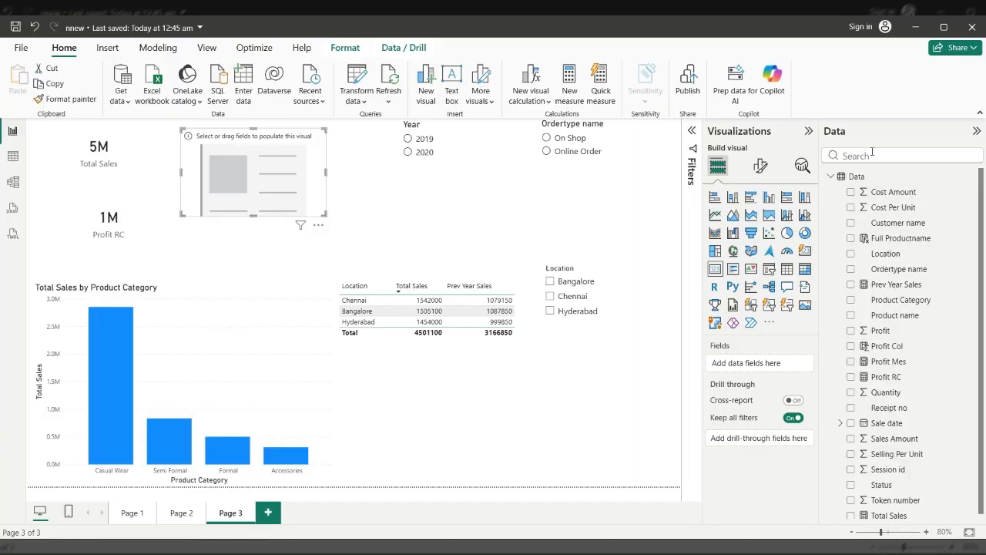
# Create a measure in the Data table named Chennai Sales Total, starting its formula with CALCULATE.
pyautogui.click(864, 179)
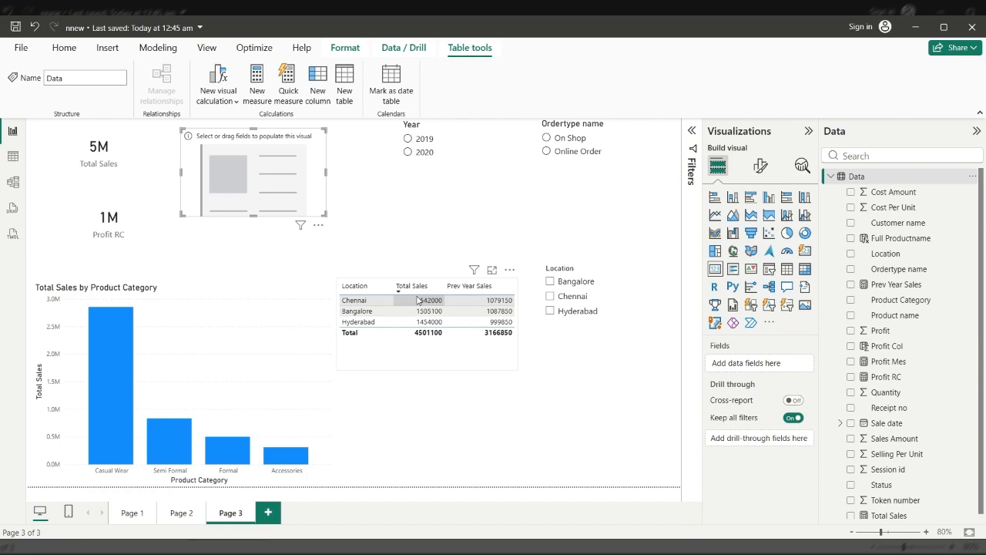
pyautogui.click(853, 180)
pyautogui.click(257, 83)
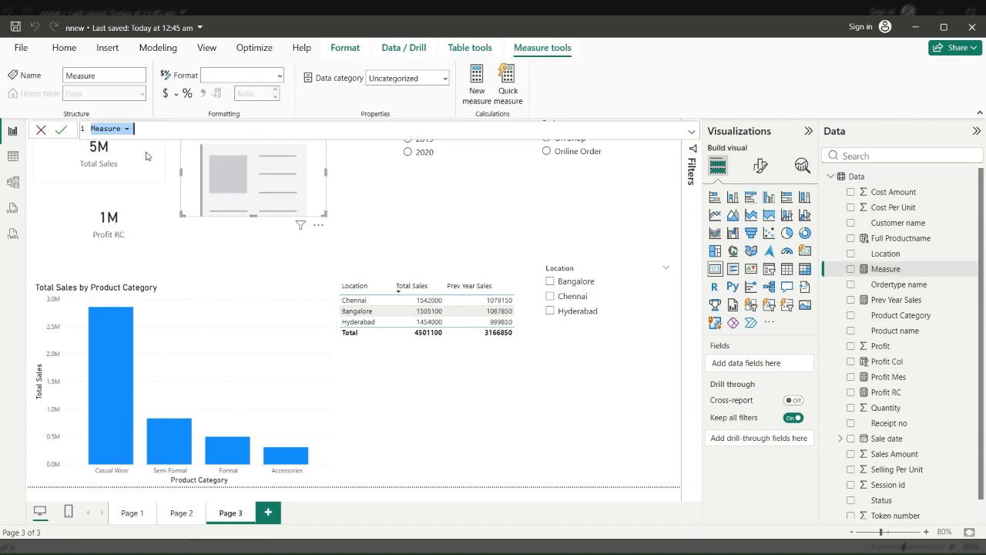
pyautogui.write('C')
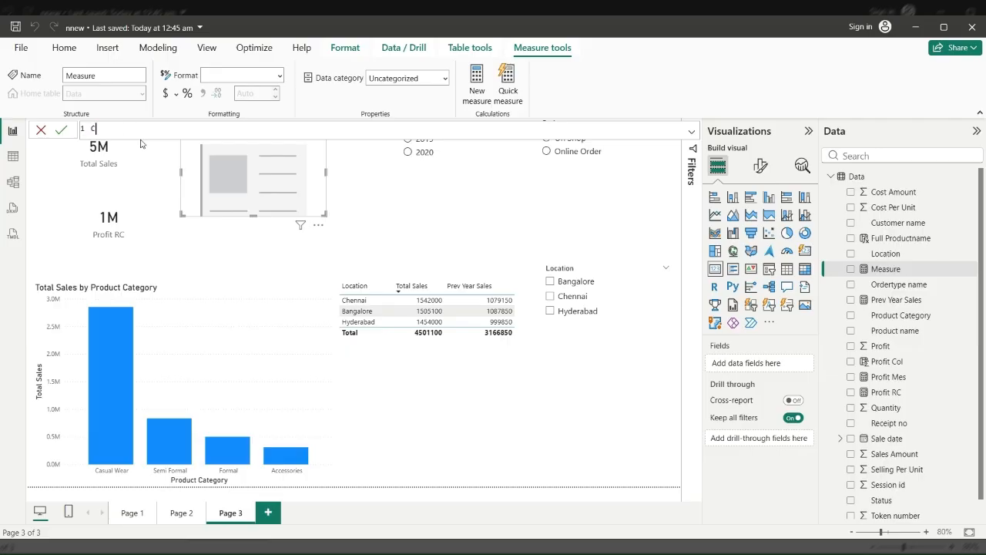
pyautogui.write('hennai')
pyautogui.write(' T')
pyautogui.write('es T')
pyautogui.write('otal ')
pyautogui.write('= calc')
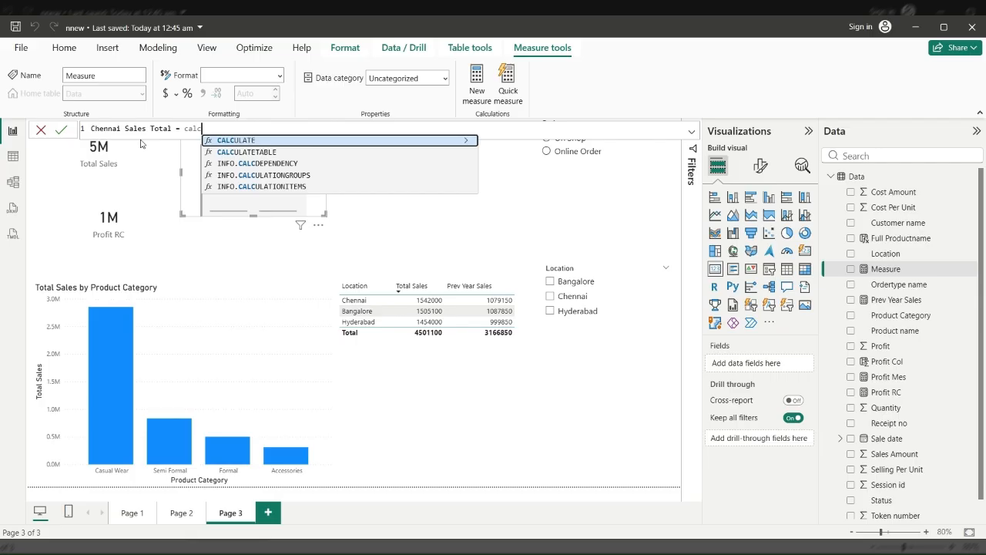
pyautogui.press('Tab')
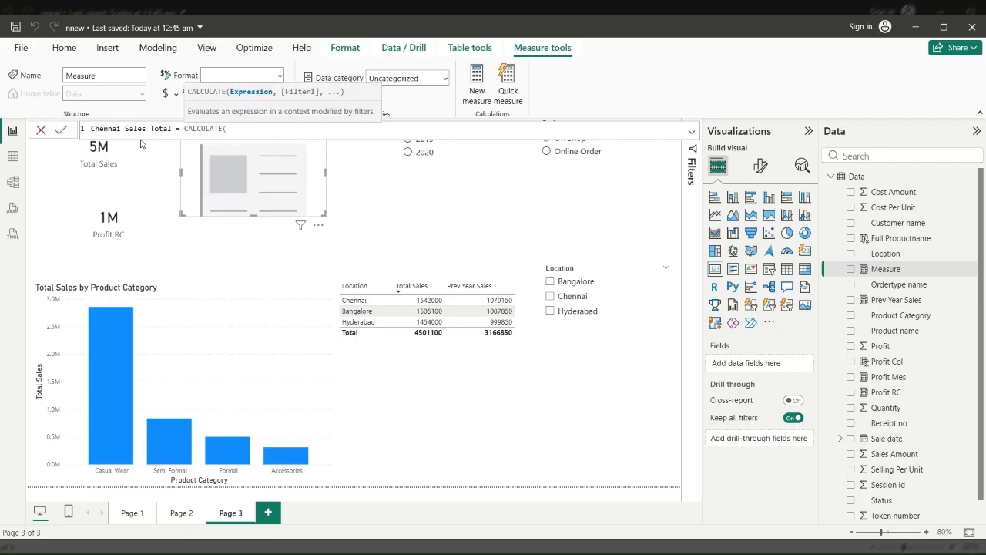
# Enter SUM(Data[Sales Amount]) as the expression inside CALCULATE.
pyautogui.write('sum')
pyautogui.press('Tab')
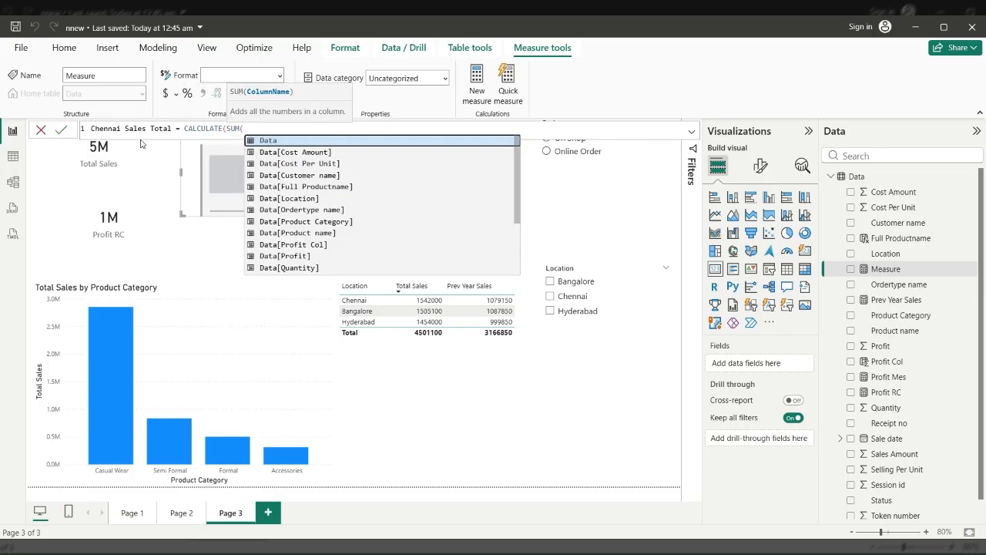
pyautogui.write('sale')
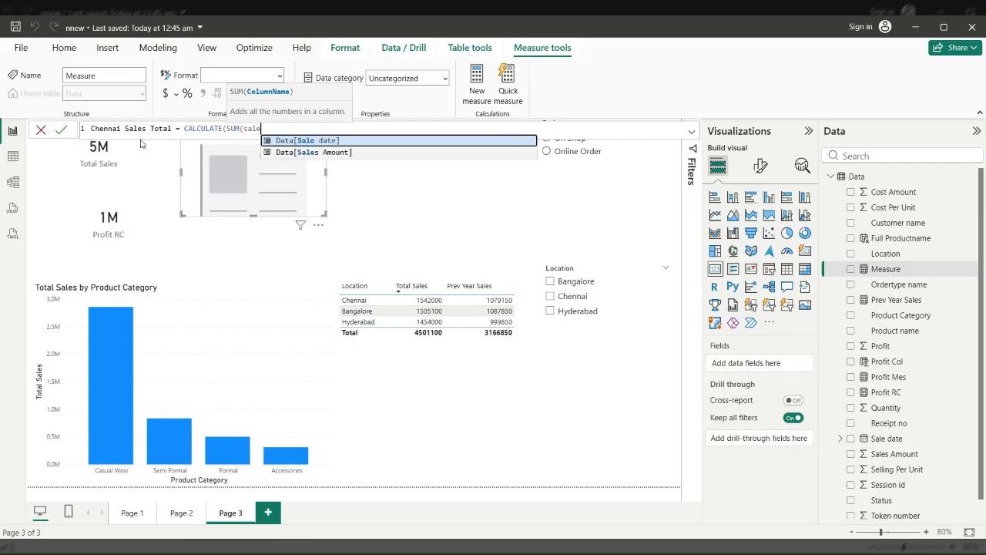
pyautogui.write('s')
pyautogui.press('Tab')
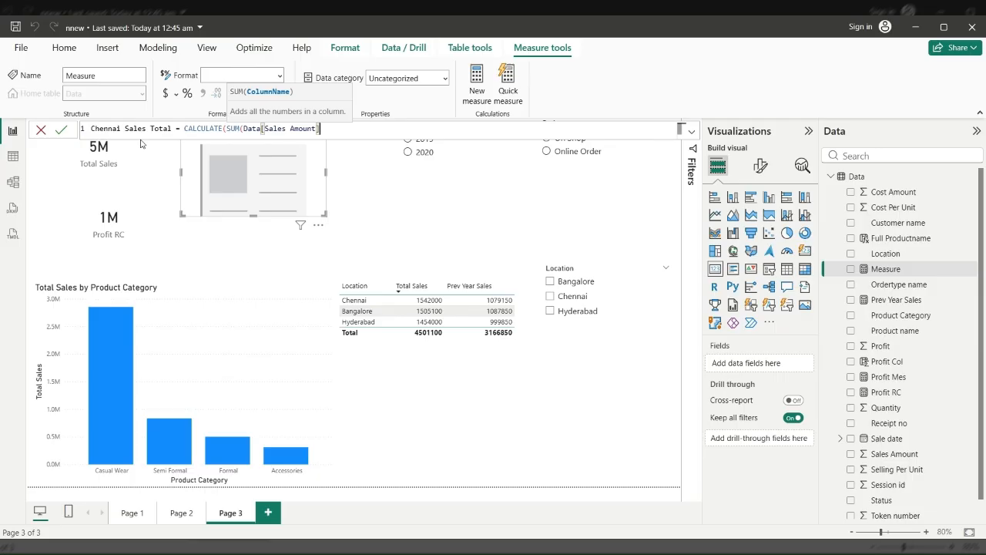
pyautogui.write(')')
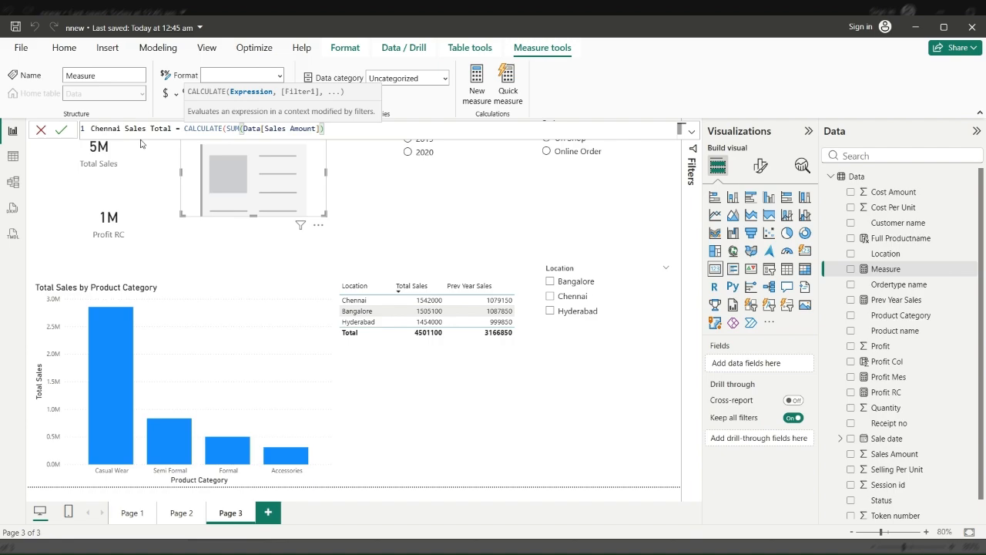
# Complete the formula with the filter Data[Location] = "Chennai", commit the measure and show it on the empty card.
pyautogui.write(', loca')
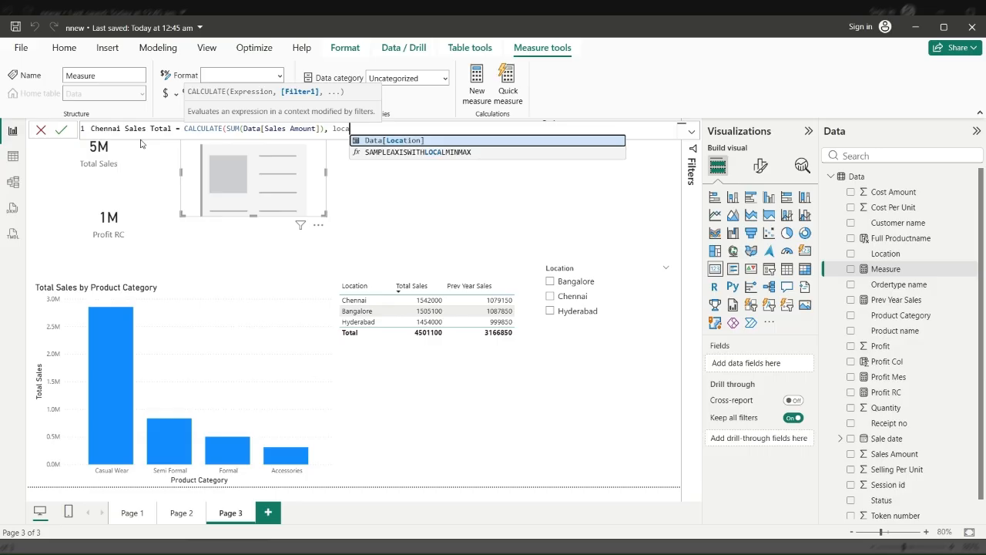
pyautogui.press('Tab')
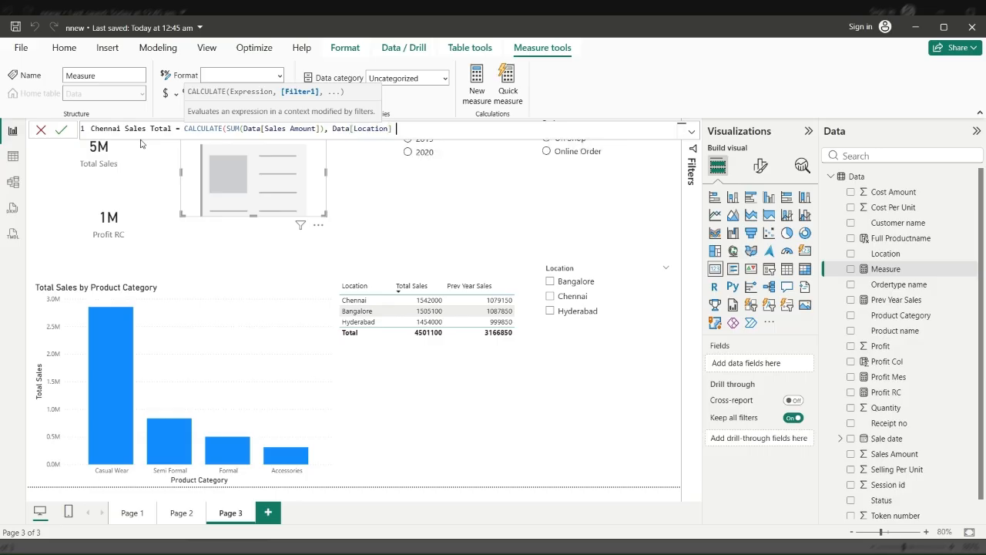
pyautogui.write('= "Chennai")')
pyautogui.press('Return')
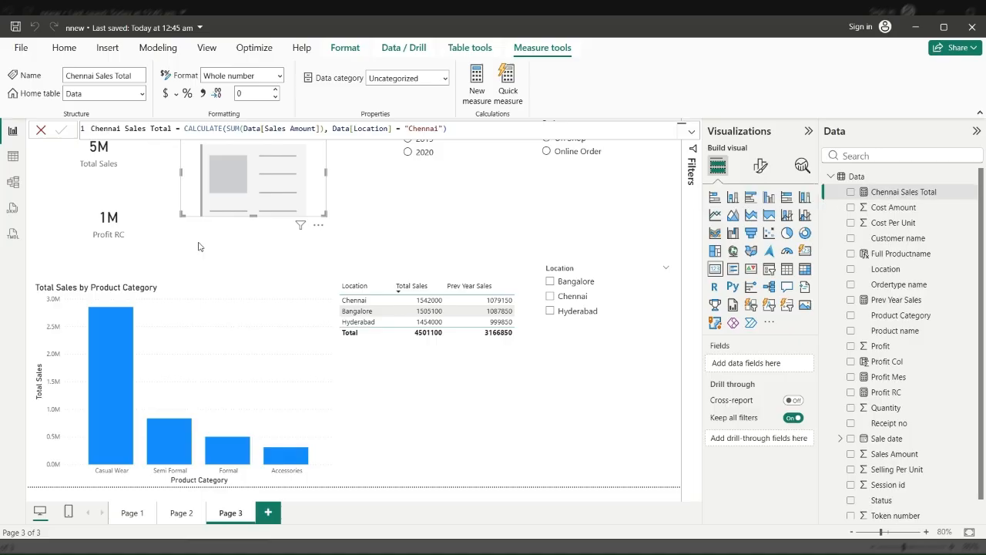
pyautogui.click(851, 192)
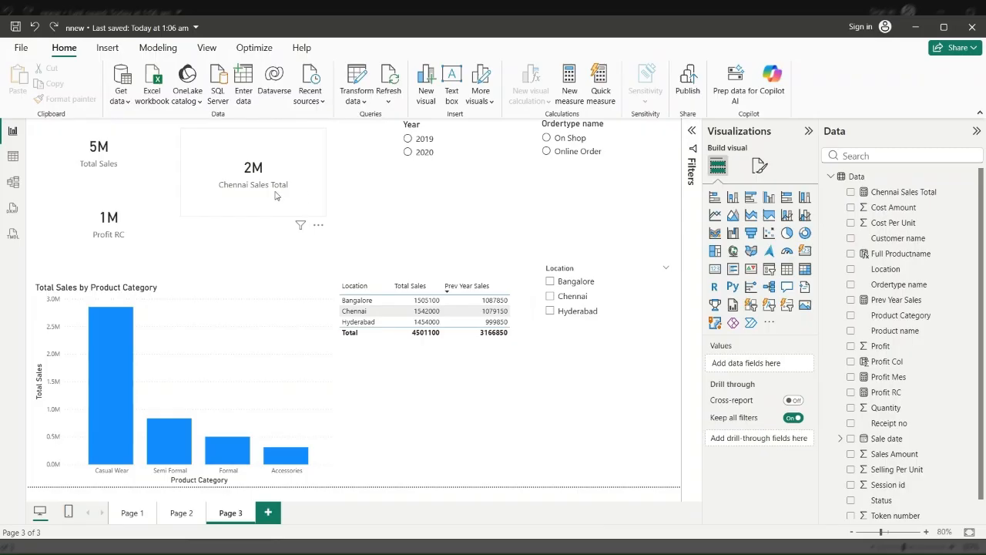
# Replace the Prev Year Sales column in the location table with Chennai Sales Total.
pyautogui.click(900, 192)
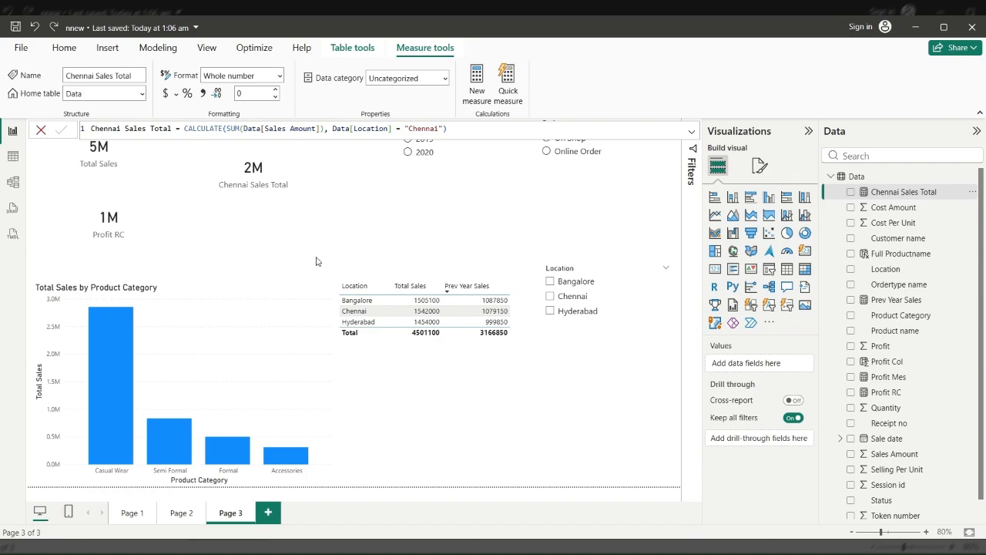
pyautogui.click(445, 409)
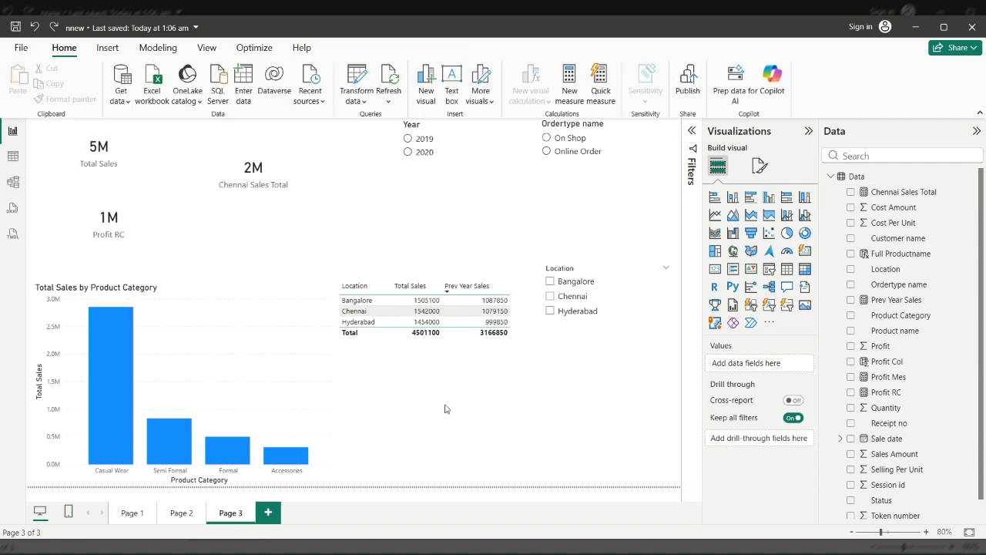
pyautogui.click(427, 339)
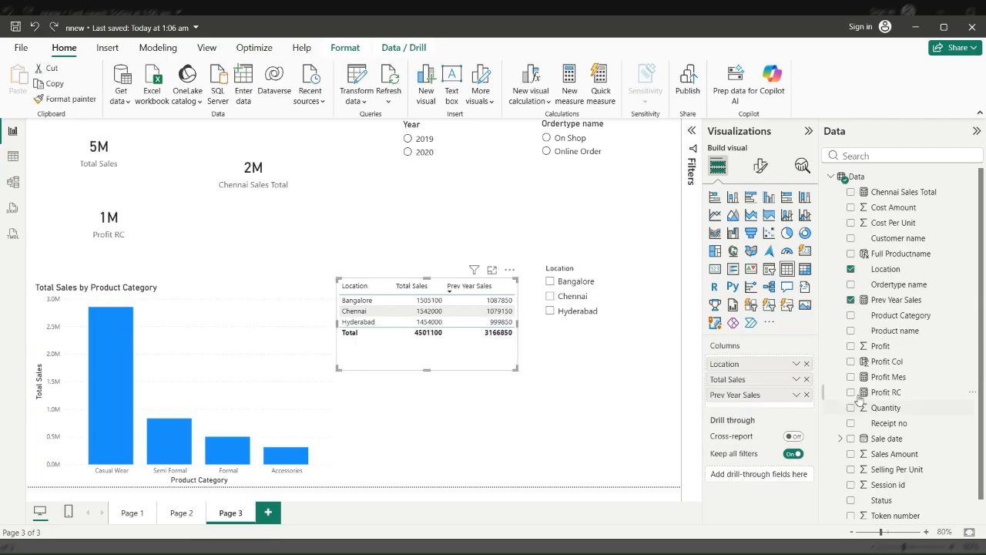
pyautogui.click(807, 395)
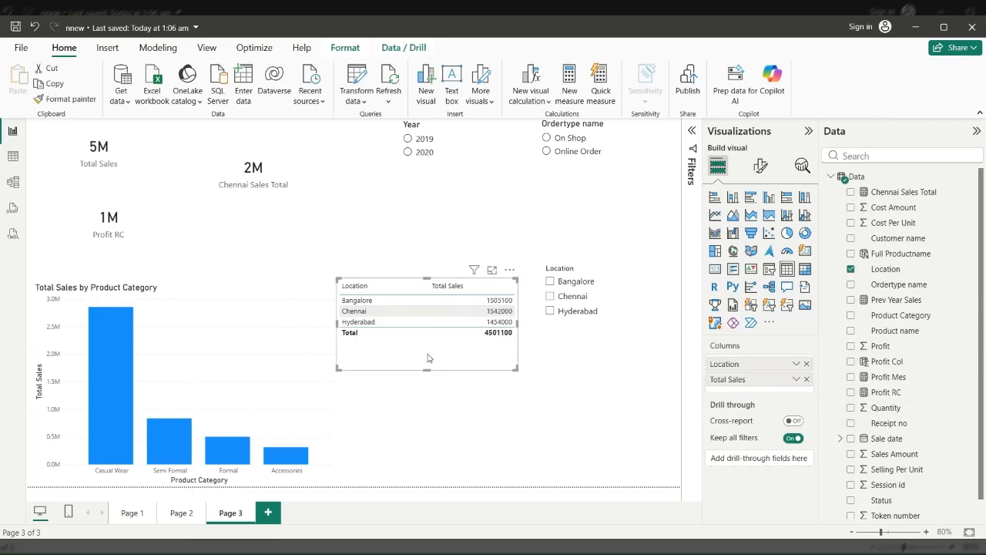
pyautogui.click(896, 193)
pyautogui.click(851, 193)
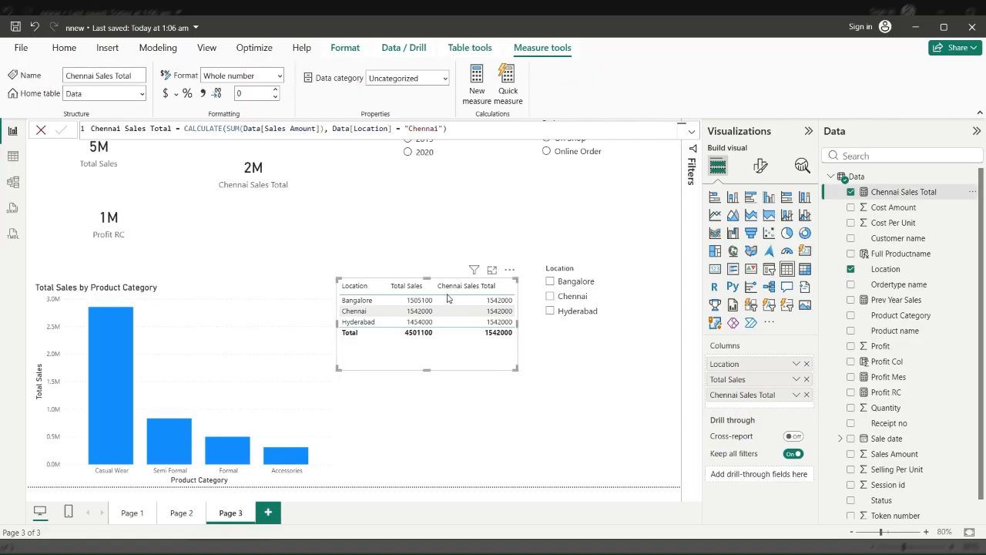
# Move the Location slicer up beneath the Ordertype name options and enlarge the location table in width and height.
pyautogui.moveTo(613, 271); pyautogui.dragTo(622, 236)
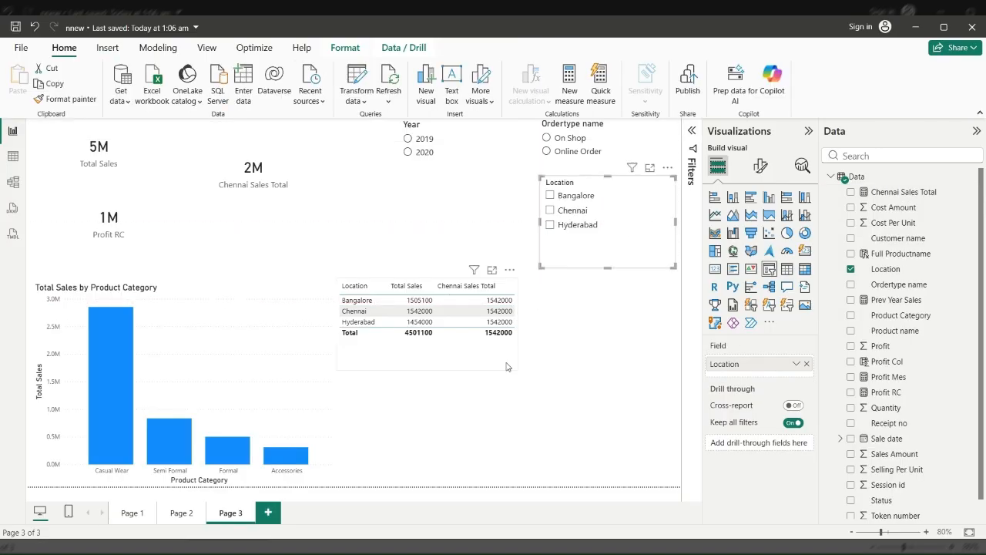
pyautogui.click(507, 366)
pyautogui.moveTo(514, 367); pyautogui.dragTo(632, 422)
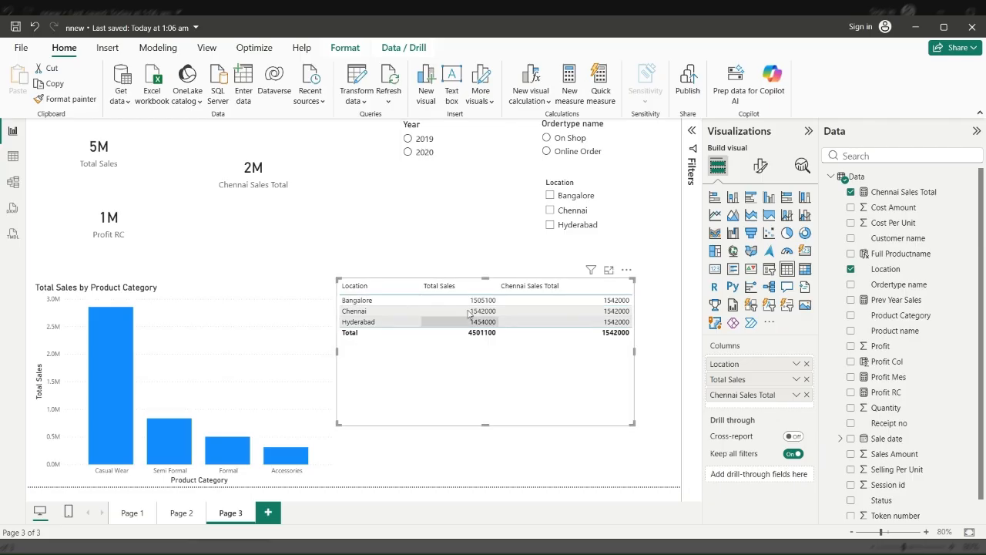
# Check Chennai Sales Total in the card and table for 2019 and 2020, clearing the year filter after each.
pyautogui.click(417, 140)
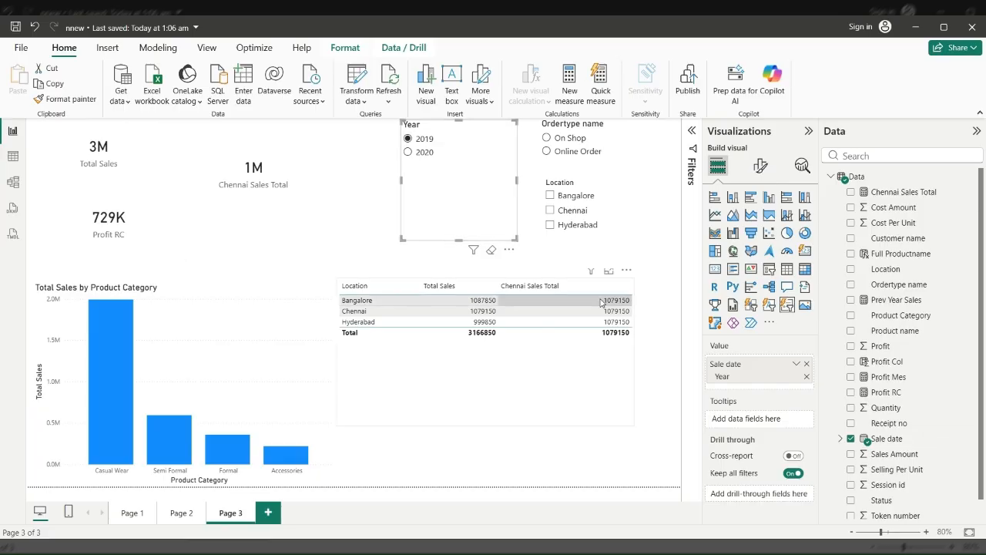
pyautogui.click(417, 143)
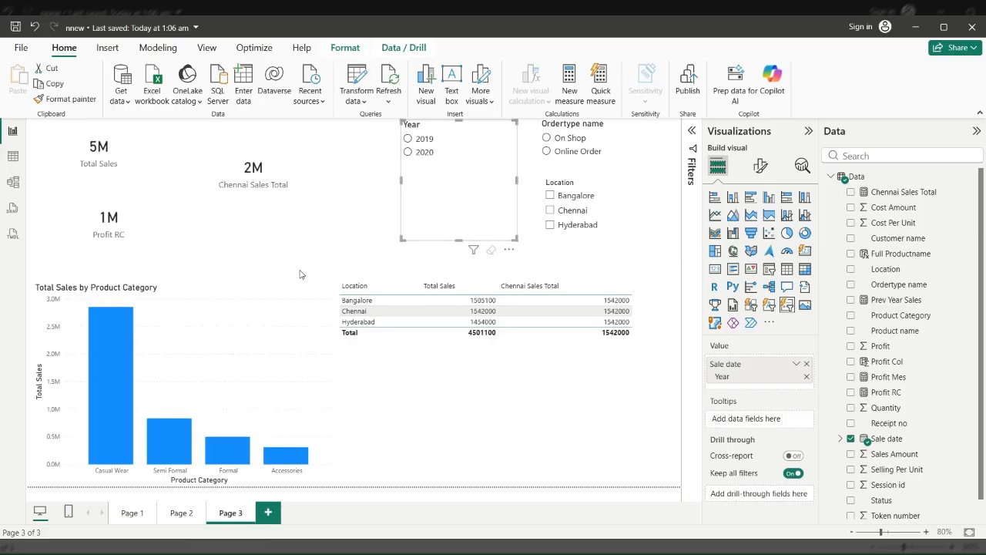
pyautogui.click(409, 152)
pyautogui.click(410, 152)
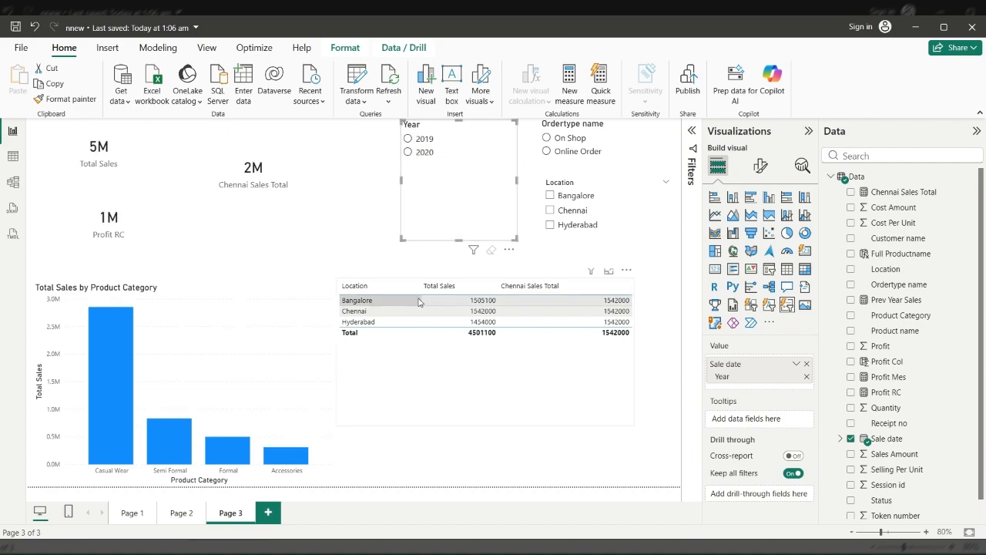
# Select the Chennai Sales Total card and display the formula of its measure.
pyautogui.click(268, 180)
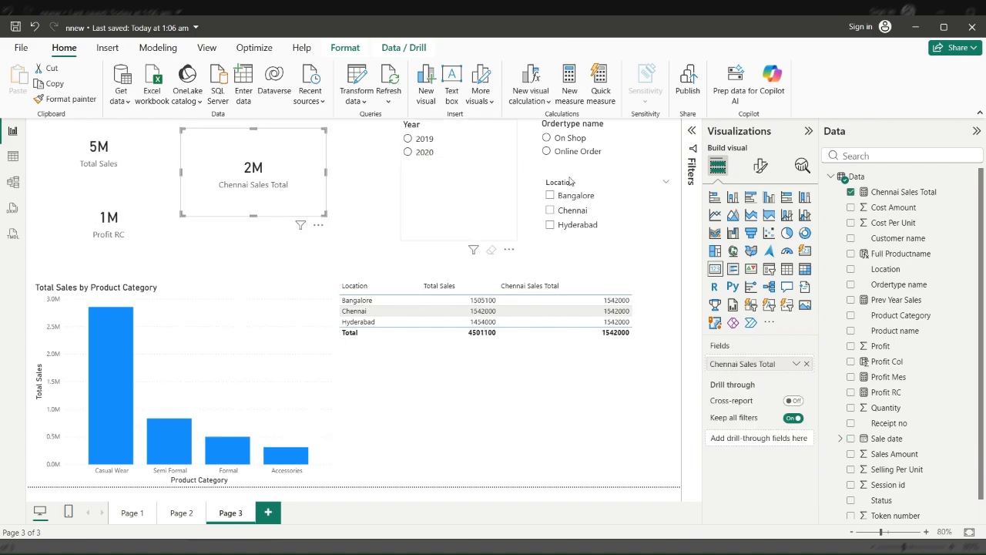
pyautogui.click(898, 192)
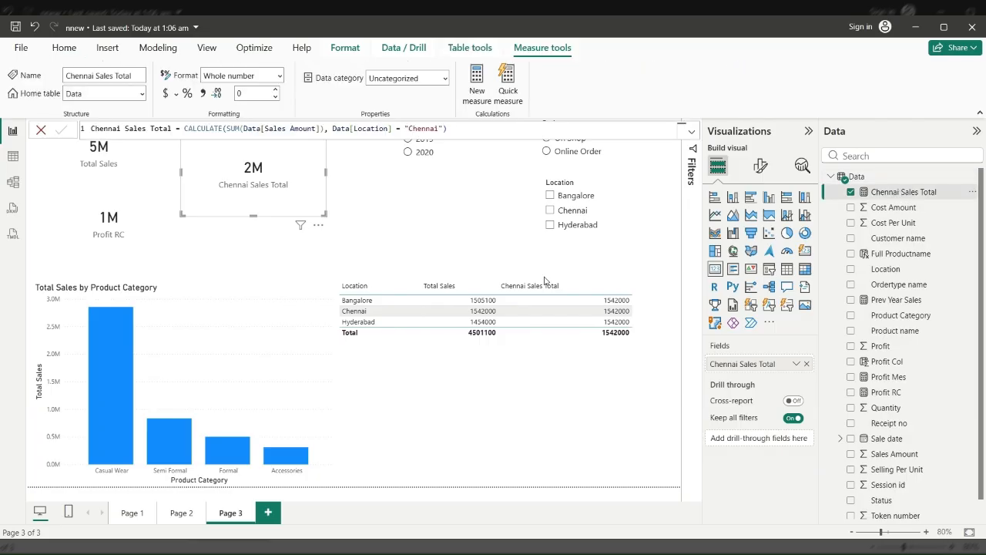